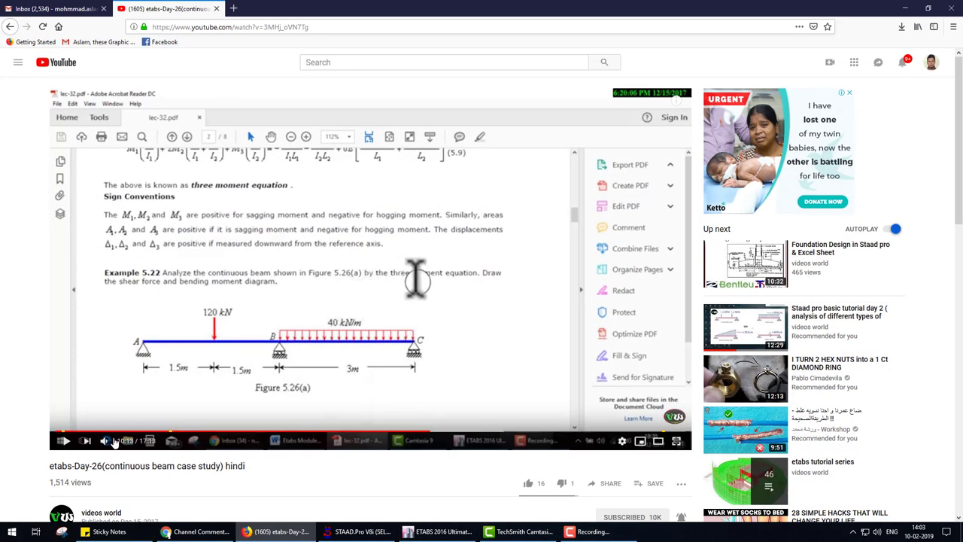
Resume the etabs-Day-26 continuous beam tutorial video near 10:15
{"action": "key", "text": "space"}
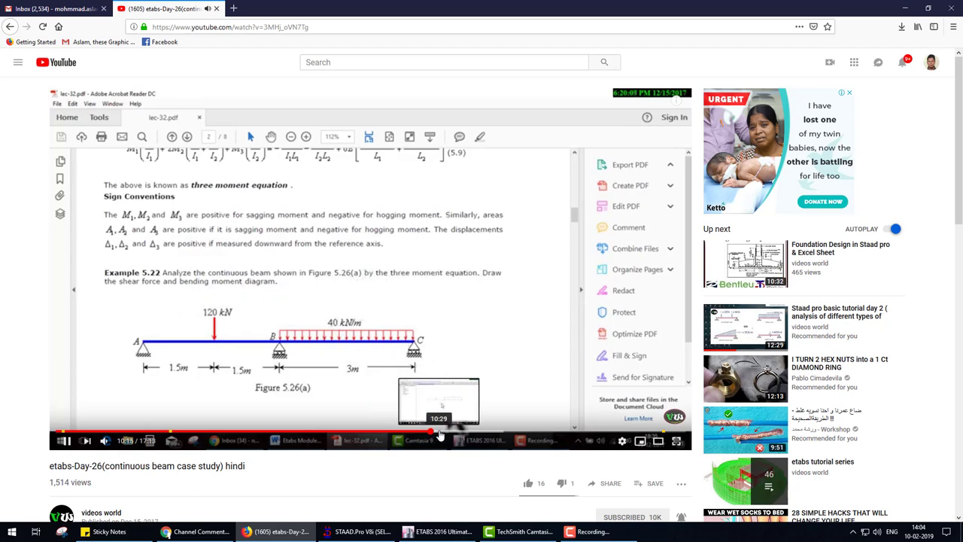
Replay the tutorial from the 10:00 mark
{"action": "left_click", "coordinate": [421, 435]}
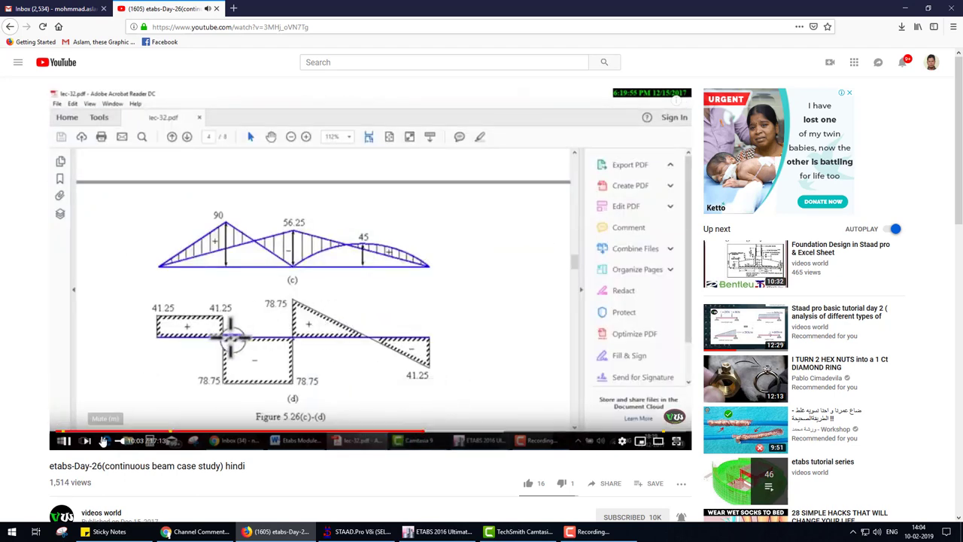
{"action": "key", "text": "space"}
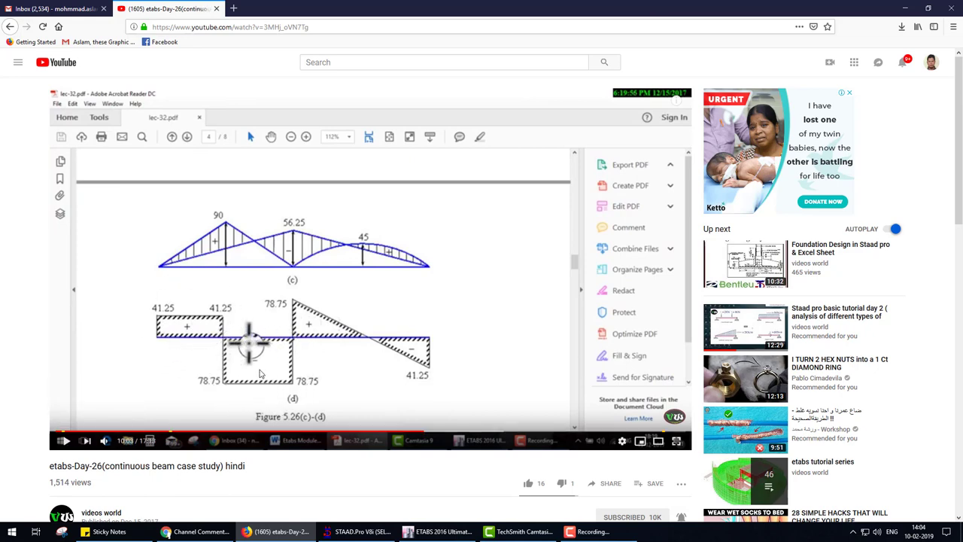
{"action": "left_click", "coordinate": [73, 443]}
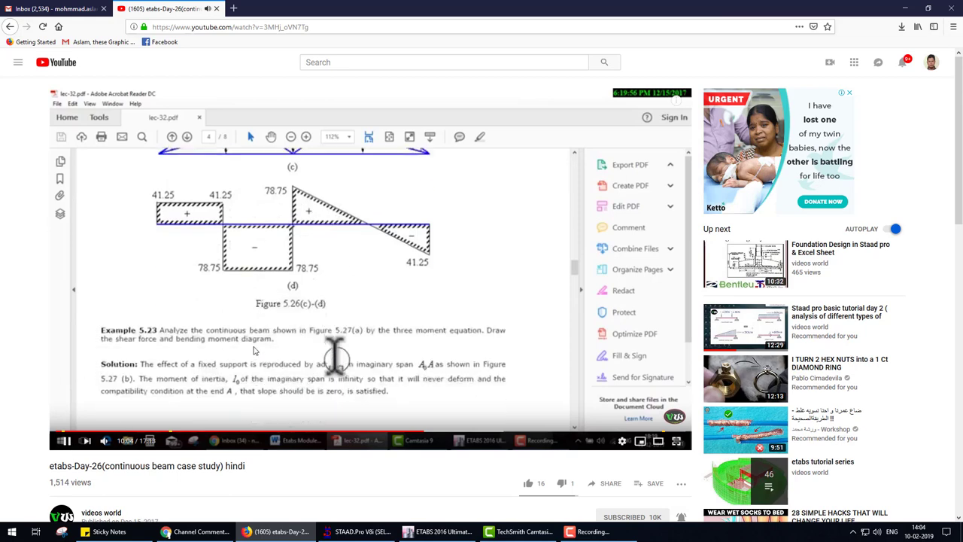
Pause at 10:15 on the shear force diagram and circle its left block in red
{"action": "left_click", "coordinate": [430, 435]}
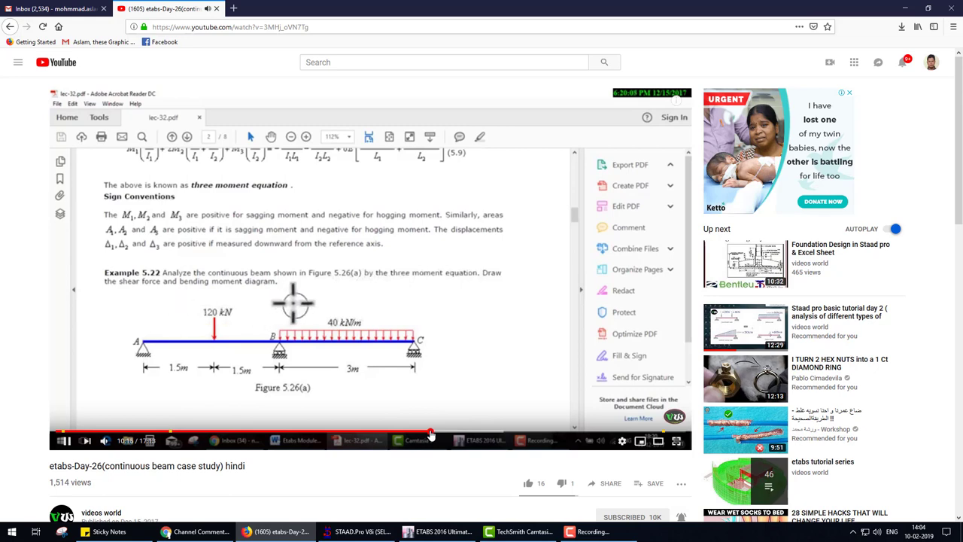
{"action": "left_click", "coordinate": [66, 442]}
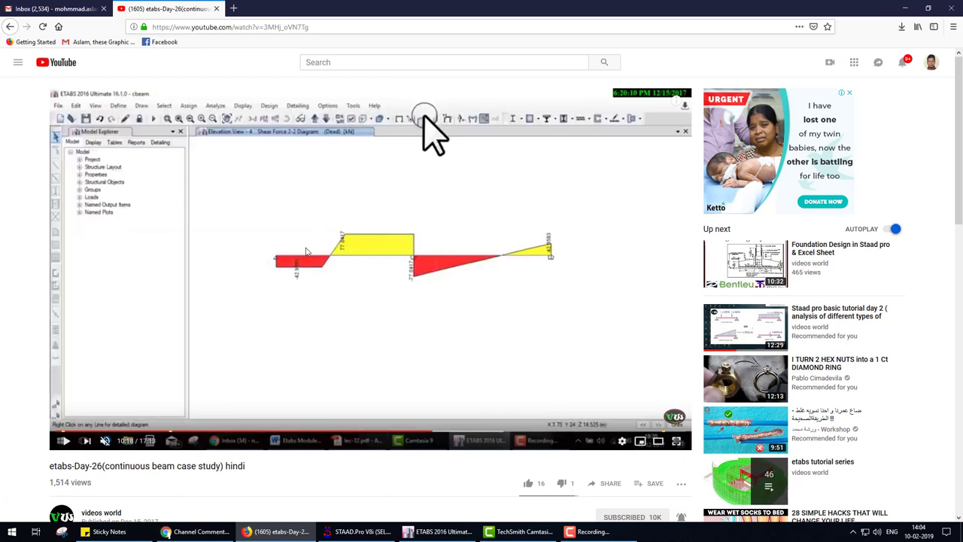
{"action": "mouse_move", "coordinate": [277, 260]}
{"action": "left_mouse_down"}
{"action": "mouse_move", "coordinate": [336, 294]}
{"action": "mouse_move", "coordinate": [409, 256]}
{"action": "left_mouse_up"}
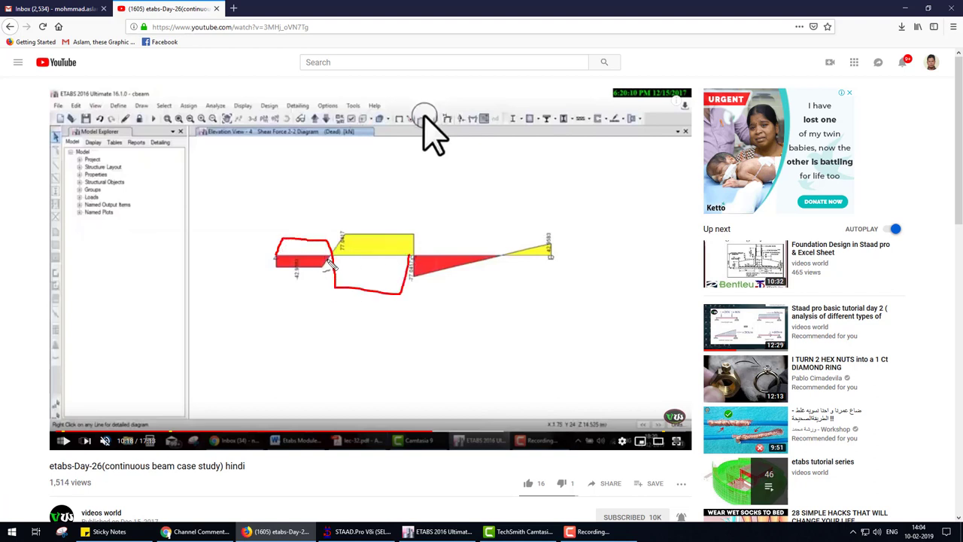
{"action": "mouse_move", "coordinate": [331, 267]}
{"action": "left_mouse_down"}
{"action": "mouse_move", "coordinate": [325, 251]}
{"action": "mouse_move", "coordinate": [332, 265]}
{"action": "left_mouse_up"}
Start a new ETABS model from the default grid template, discarding the current one
{"action": "left_click", "coordinate": [439, 531]}
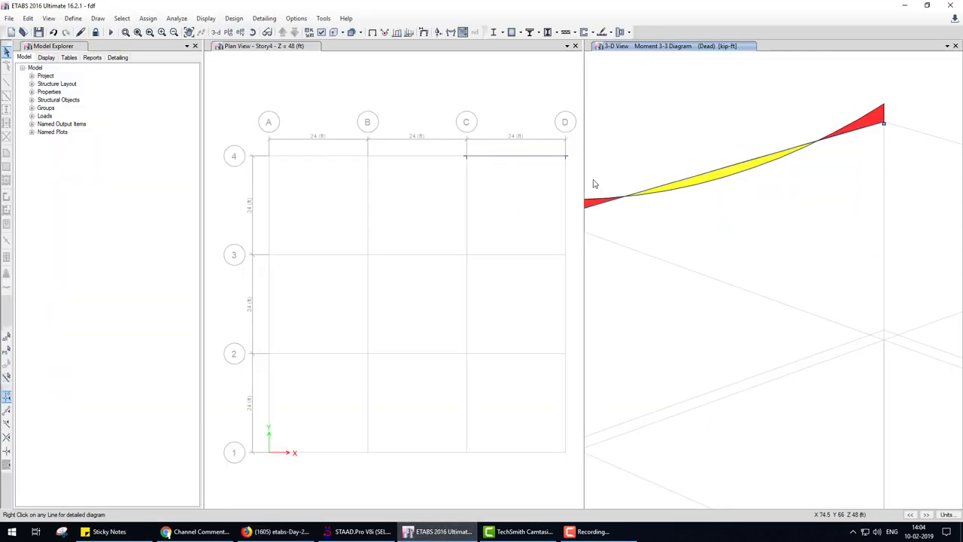
{"action": "left_click", "coordinate": [10, 32]}
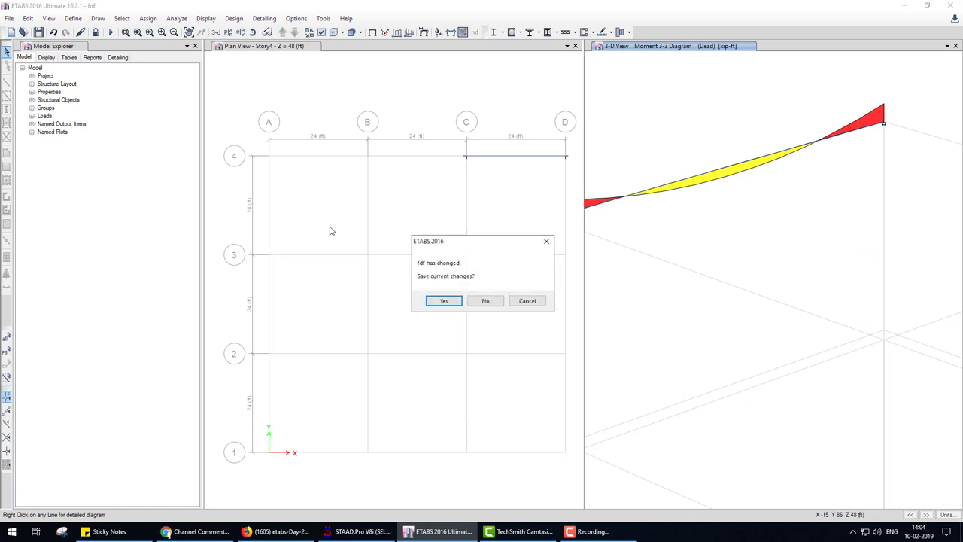
{"action": "left_click", "coordinate": [478, 302]}
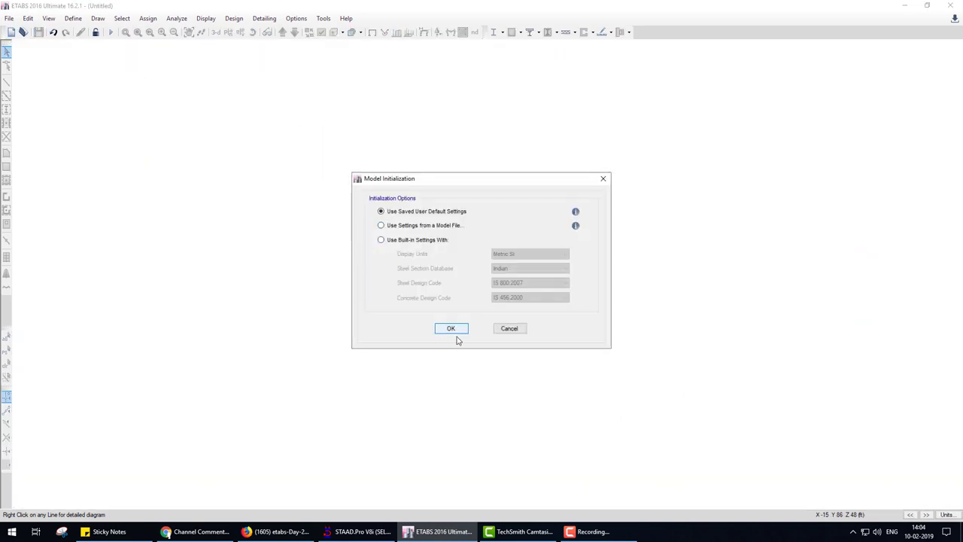
{"action": "left_click", "coordinate": [454, 330]}
{"action": "left_click", "coordinate": [454, 374]}
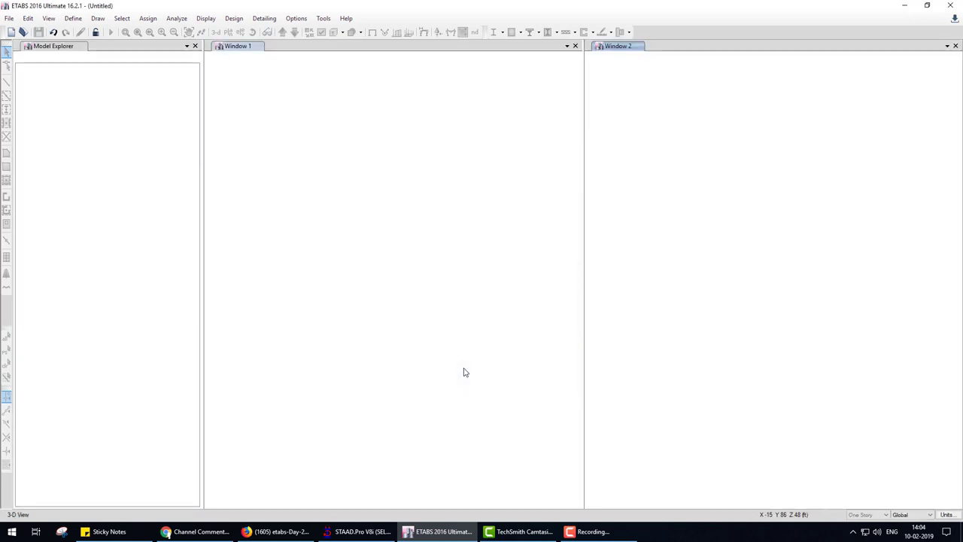
Draw a beam on grid 4 between C and D and fix both end joints
{"action": "left_click", "coordinate": [6, 96]}
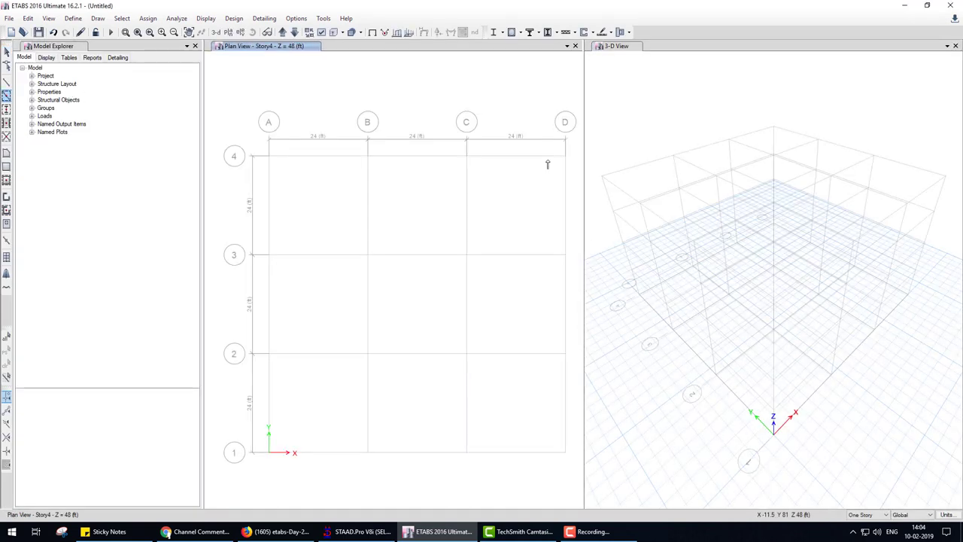
{"action": "left_click", "coordinate": [514, 155]}
{"action": "key", "text": "Escape"}
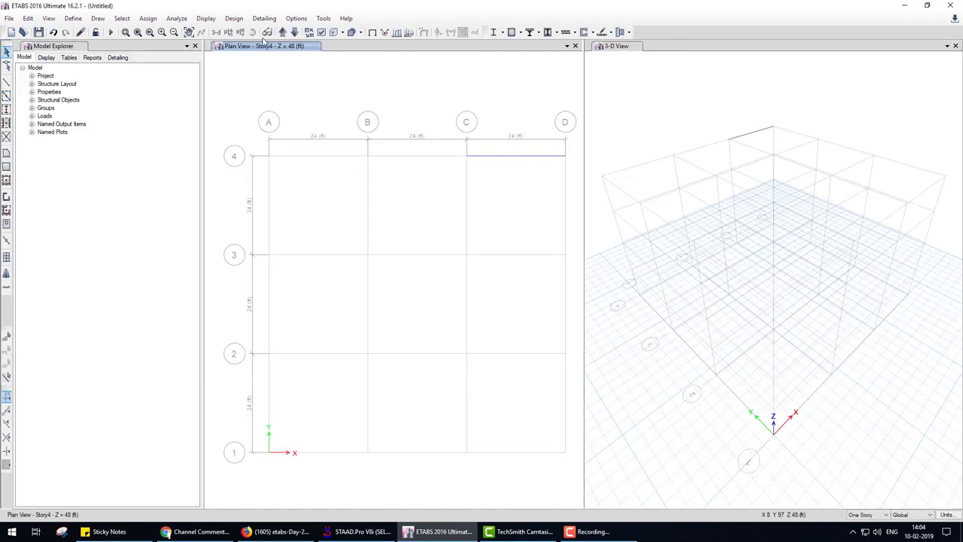
{"action": "left_click_drag", "start_coordinate": [710, 102], "coordinate": [832, 214]}
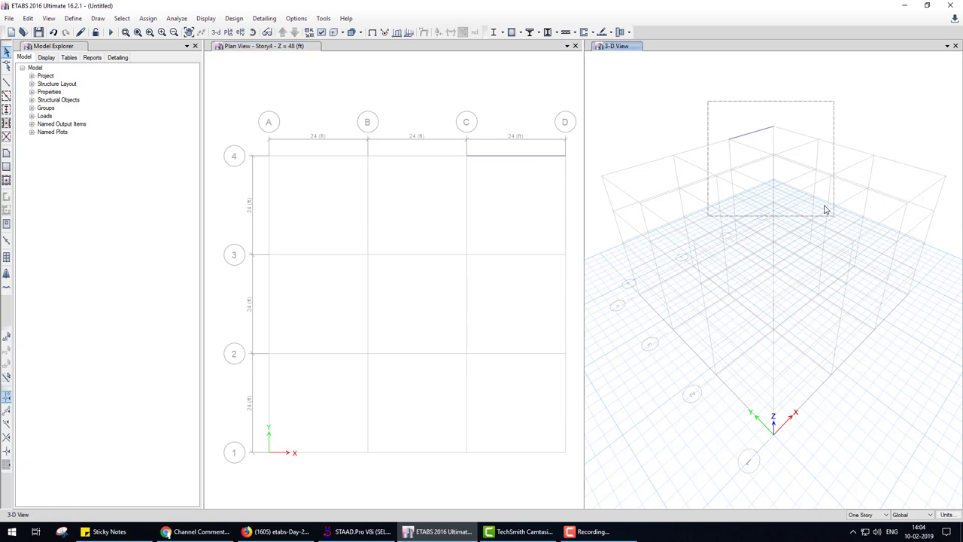
{"action": "left_click", "coordinate": [148, 18]}
{"action": "mouse_move", "coordinate": [162, 31]}
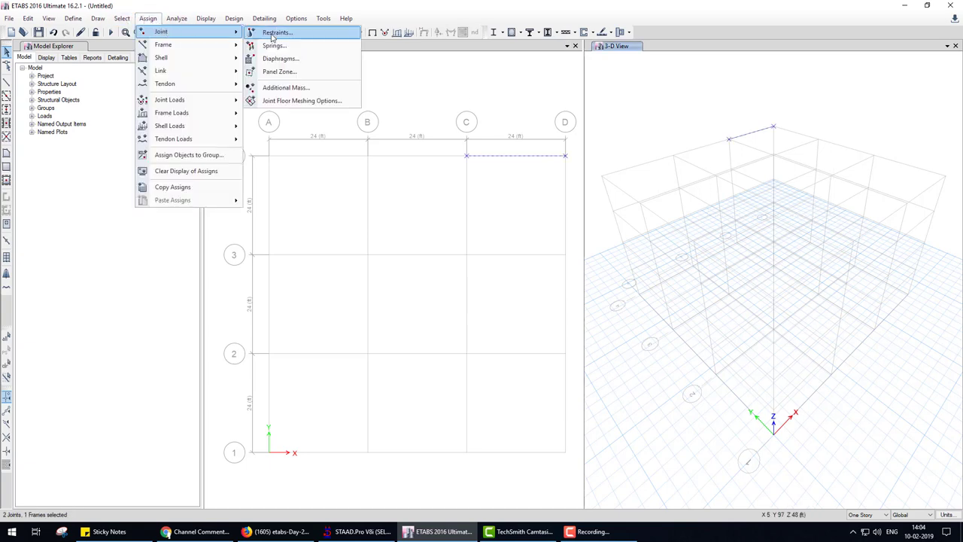
{"action": "left_click", "coordinate": [264, 31]}
{"action": "left_click", "coordinate": [447, 299]}
{"action": "left_click", "coordinate": [438, 324]}
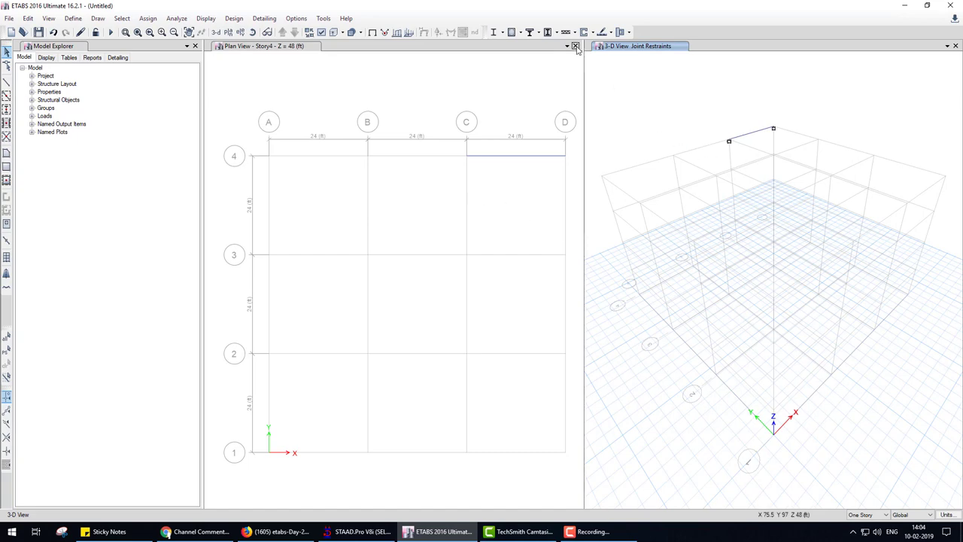
Run the analysis, saving the model as asas
{"action": "left_click", "coordinate": [575, 46]}
{"action": "left_click", "coordinate": [111, 32]}
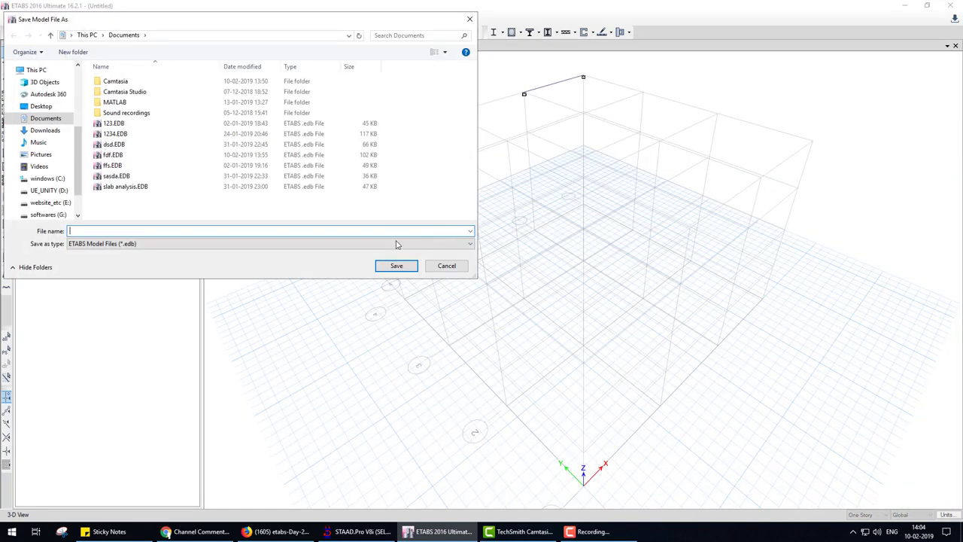
{"action": "type", "text": "asas"}
{"action": "key", "text": "Return"}
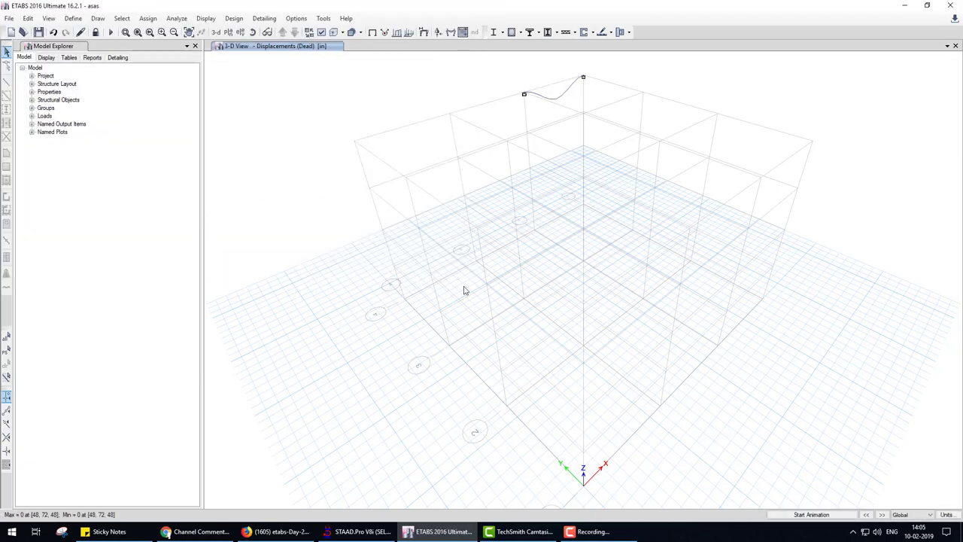
Sketch a red baseline and blue shear force outline above the model, marking the left box positive
{"action": "middle_click_drag", "start_coordinate": [587, 106], "coordinate": [588, 164]}
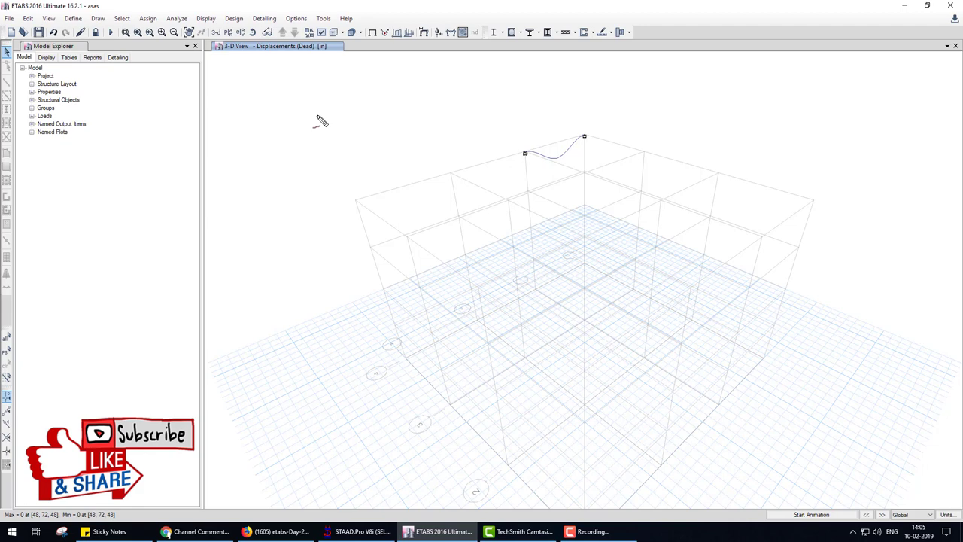
{"action": "left_click_drag", "start_coordinate": [317, 116], "coordinate": [530, 121]}
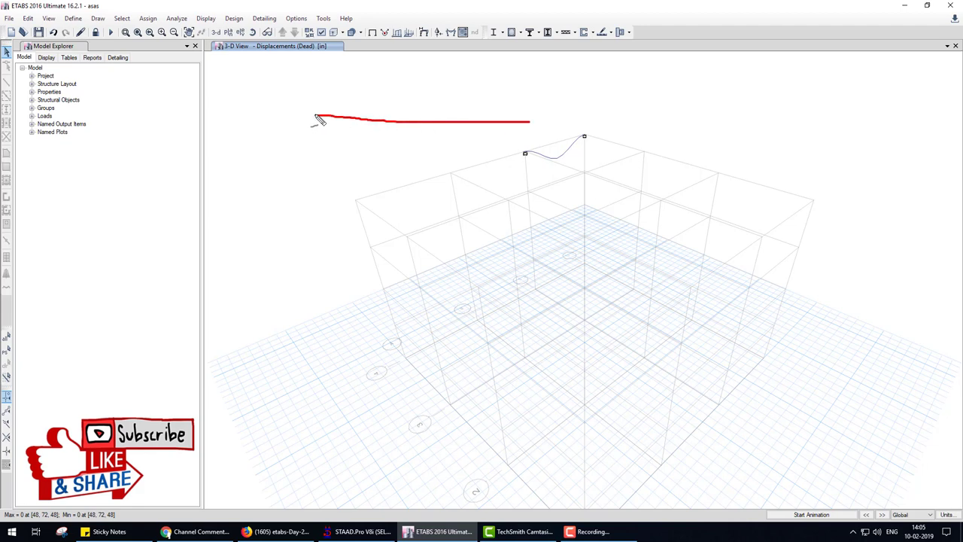
{"action": "mouse_move", "coordinate": [316, 115]}
{"action": "left_mouse_down"}
{"action": "mouse_move", "coordinate": [405, 159]}
{"action": "mouse_move", "coordinate": [507, 117]}
{"action": "mouse_move", "coordinate": [525, 119]}
{"action": "left_mouse_up"}
{"action": "mouse_move", "coordinate": [326, 103]}
{"action": "left_mouse_down"}
{"action": "mouse_move", "coordinate": [341, 104]}
{"action": "mouse_move", "coordinate": [333, 111]}
{"action": "left_mouse_up"}
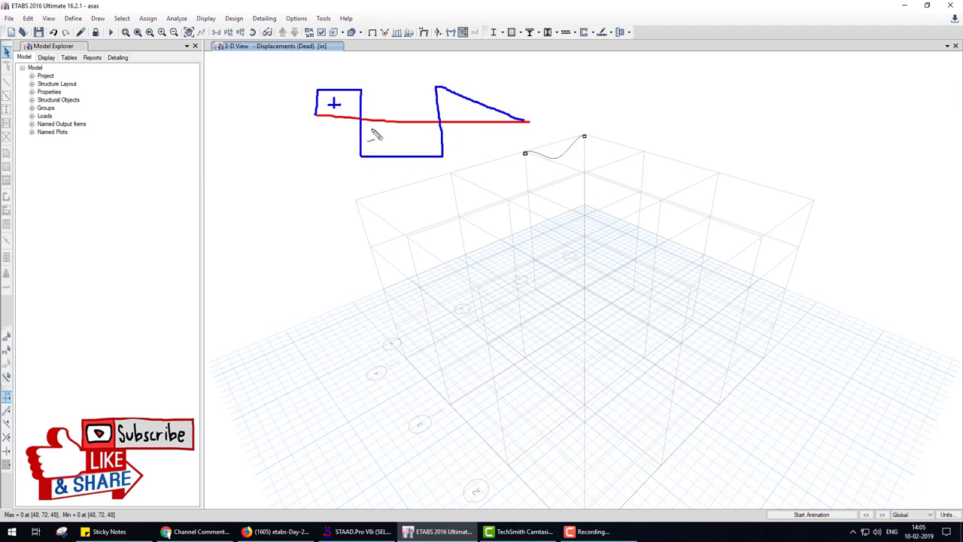
Mark the lower box negative and the triangle positive, then begin a second diagram below
{"action": "left_click_drag", "start_coordinate": [384, 137], "coordinate": [408, 136]}
{"action": "mouse_move", "coordinate": [446, 110]}
{"action": "left_mouse_down"}
{"action": "mouse_move", "coordinate": [460, 110]}
{"action": "mouse_move", "coordinate": [452, 116]}
{"action": "left_mouse_up"}
{"action": "left_click_drag", "start_coordinate": [313, 263], "coordinate": [544, 262]}
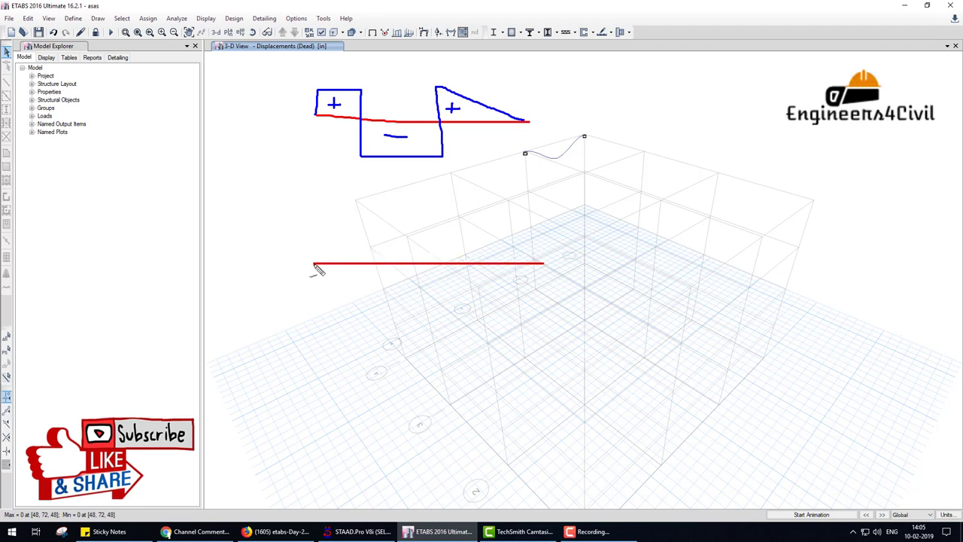
{"action": "mouse_move", "coordinate": [314, 264]}
{"action": "left_mouse_down"}
{"action": "mouse_move", "coordinate": [317, 299]}
{"action": "mouse_move", "coordinate": [363, 293]}
{"action": "mouse_move", "coordinate": [363, 247]}
{"action": "mouse_move", "coordinate": [407, 238]}
{"action": "mouse_move", "coordinate": [456, 240]}
{"action": "mouse_move", "coordinate": [468, 293]}
{"action": "mouse_move", "coordinate": [545, 264]}
{"action": "left_mouse_up"}
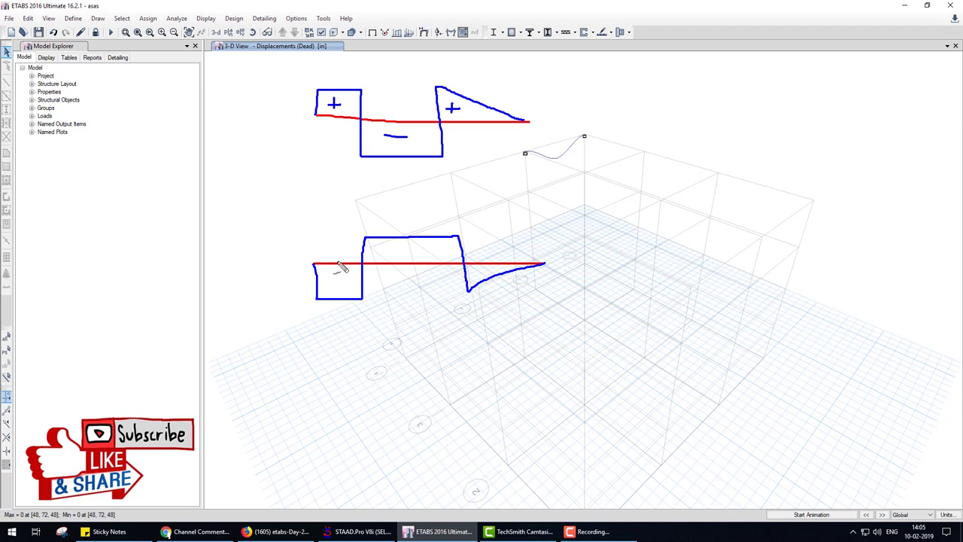
Draw green section lines through both sketched diagrams
{"action": "left_click_drag", "start_coordinate": [336, 76], "coordinate": [337, 130]}
{"action": "left_click_drag", "start_coordinate": [342, 235], "coordinate": [342, 307]}
{"action": "left_click_drag", "start_coordinate": [414, 183], "coordinate": [398, 280]}
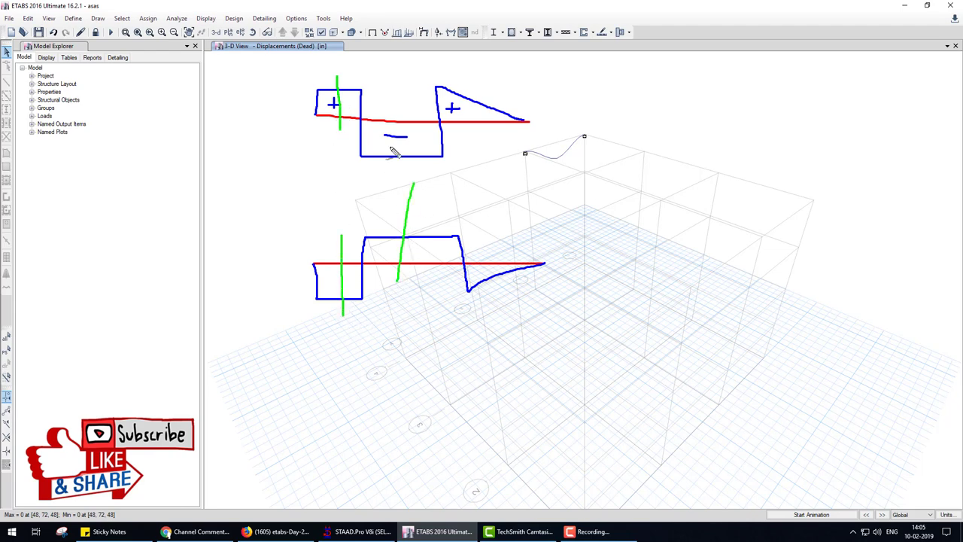
{"action": "left_click_drag", "start_coordinate": [403, 103], "coordinate": [404, 177]}
{"action": "left_click_drag", "start_coordinate": [471, 87], "coordinate": [482, 151]}
{"action": "left_click_drag", "start_coordinate": [493, 236], "coordinate": [512, 351]}
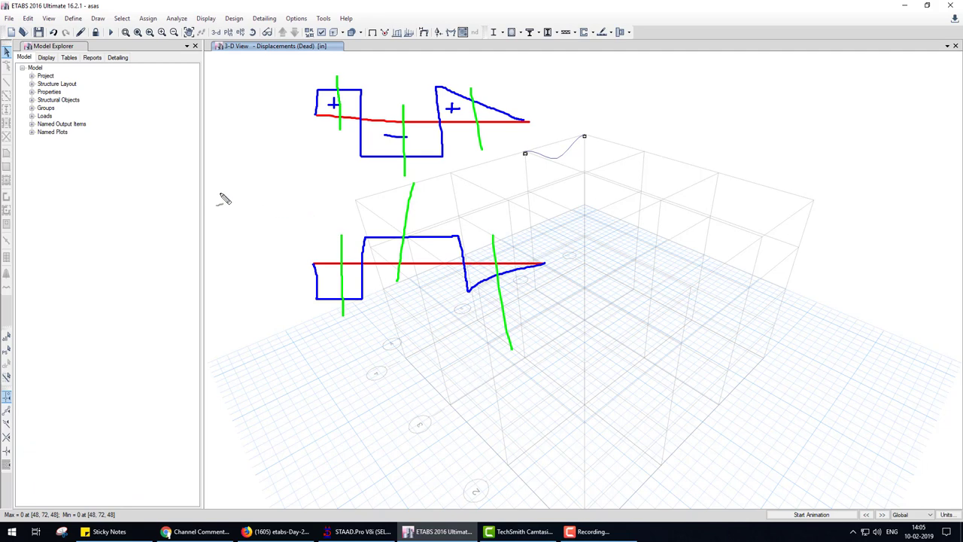
Add a green L-shaped arrow left of the diagrams and marks inside the upper diagram
{"action": "mouse_move", "coordinate": [223, 204]}
{"action": "left_mouse_down"}
{"action": "mouse_move", "coordinate": [235, 180]}
{"action": "mouse_move", "coordinate": [252, 197]}
{"action": "mouse_move", "coordinate": [234, 234]}
{"action": "left_mouse_up"}
{"action": "left_click_drag", "start_coordinate": [236, 166], "coordinate": [268, 121]}
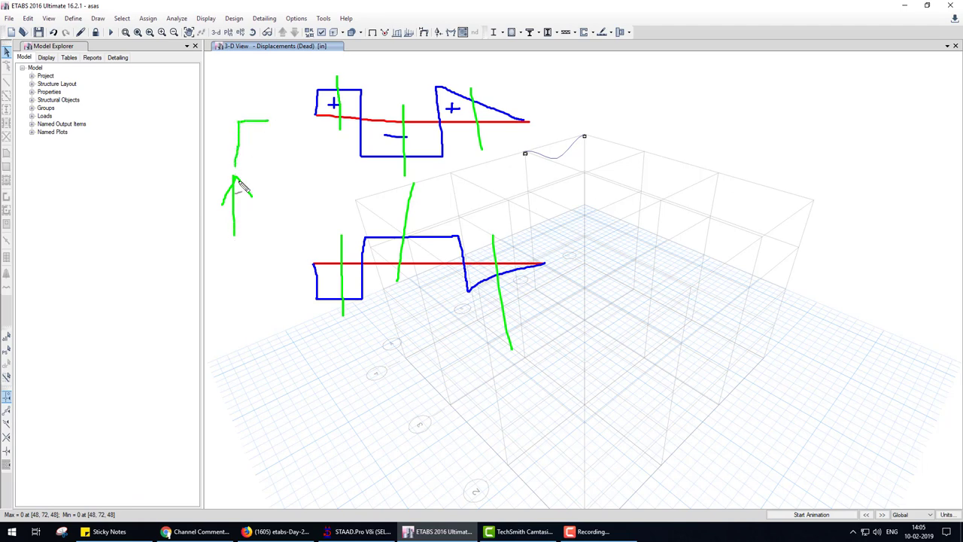
{"action": "mouse_move", "coordinate": [239, 180]}
{"action": "left_mouse_down"}
{"action": "mouse_move", "coordinate": [238, 236]}
{"action": "mouse_move", "coordinate": [301, 246]}
{"action": "left_mouse_up"}
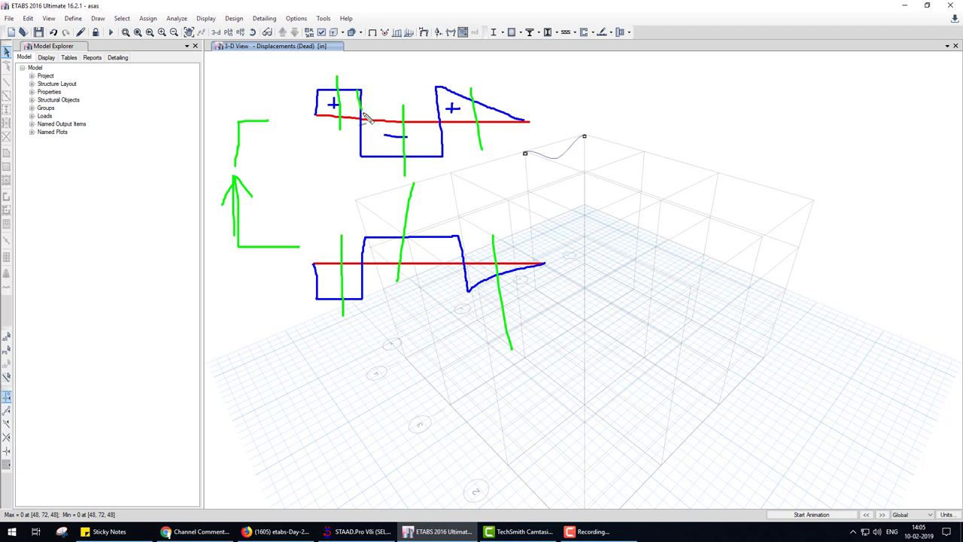
{"action": "left_click_drag", "start_coordinate": [356, 92], "coordinate": [370, 120]}
{"action": "left_click_drag", "start_coordinate": [442, 126], "coordinate": [424, 155]}
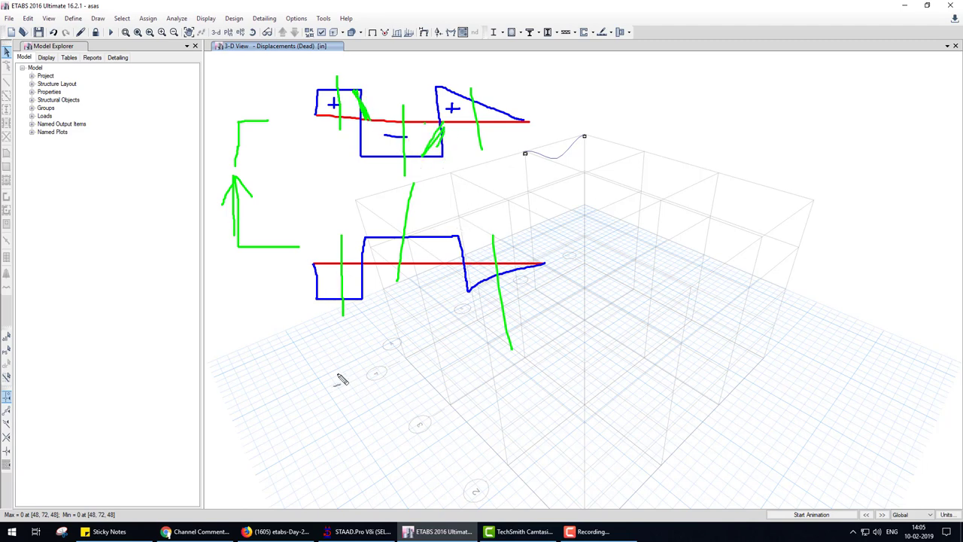
Sketch a third diagram on a new bottom baseline, then clear all ink from the 3-D view
{"action": "left_click_drag", "start_coordinate": [326, 411], "coordinate": [531, 406]}
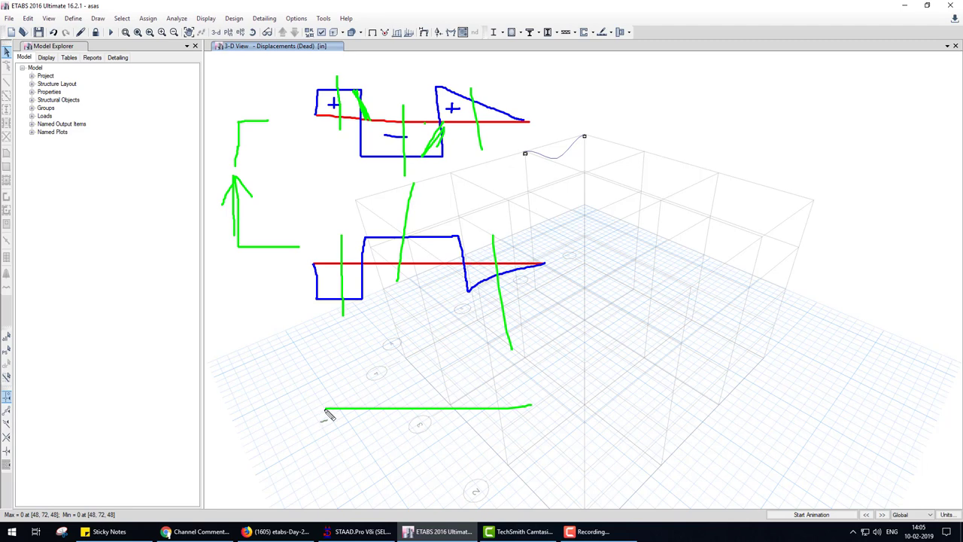
{"action": "mouse_move", "coordinate": [326, 412]}
{"action": "left_mouse_down"}
{"action": "mouse_move", "coordinate": [384, 390]}
{"action": "mouse_move", "coordinate": [491, 444]}
{"action": "mouse_move", "coordinate": [535, 406]}
{"action": "left_mouse_up"}
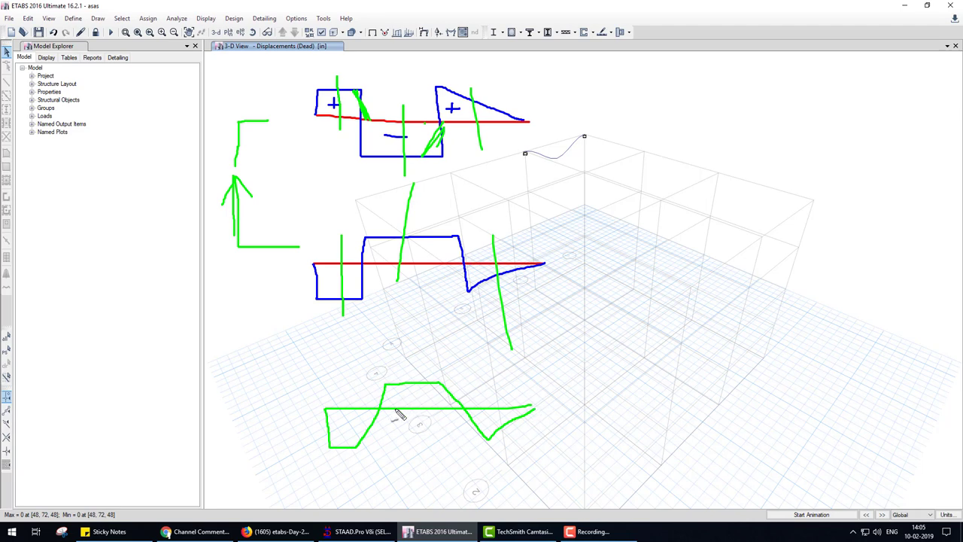
{"action": "left_click_drag", "start_coordinate": [382, 381], "coordinate": [378, 439]}
{"action": "key", "text": "super"}
{"action": "left_click", "coordinate": [574, 284]}
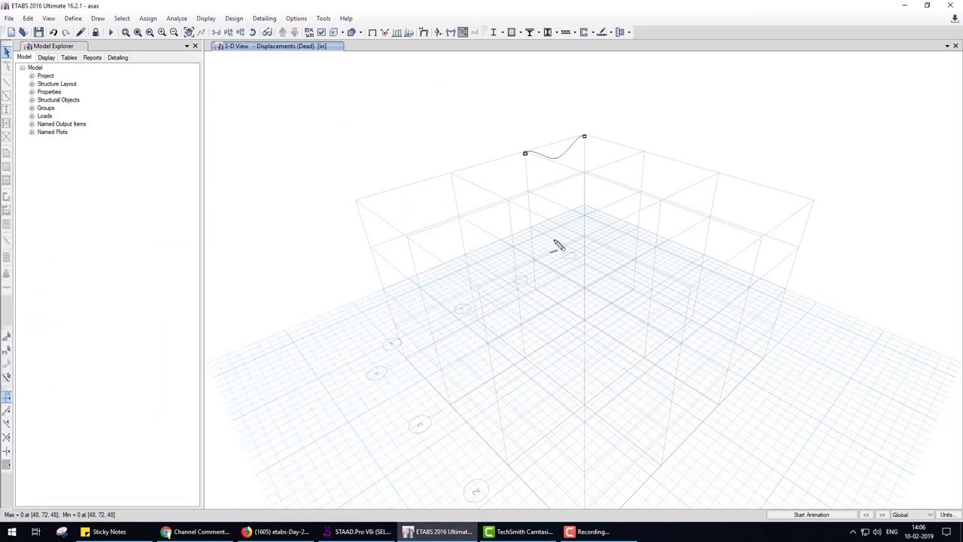
Display the Shear 2-2 diagram for Dead and open beam B1's detailed diagram
{"action": "left_click", "coordinate": [450, 31]}
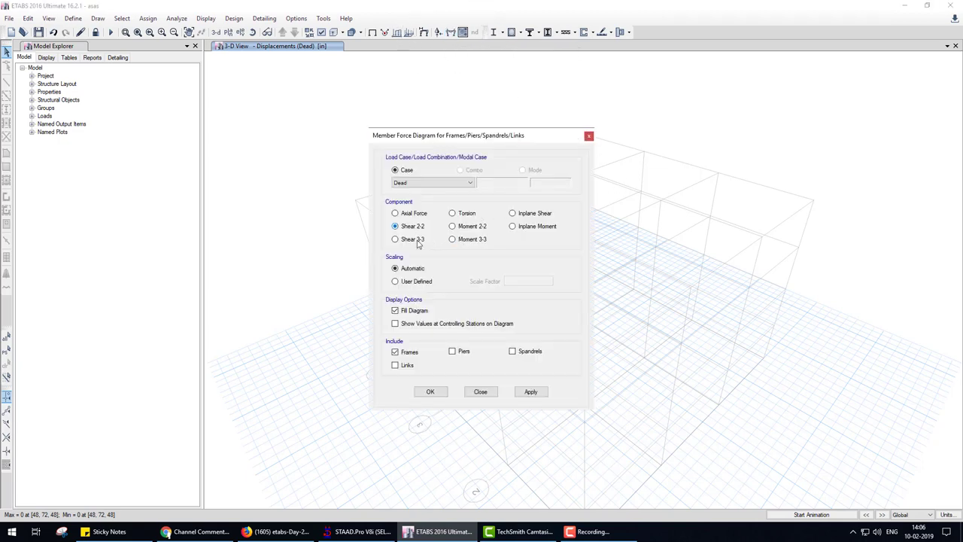
{"action": "left_click", "coordinate": [431, 393]}
{"action": "mouse_move", "coordinate": [510, 191]}
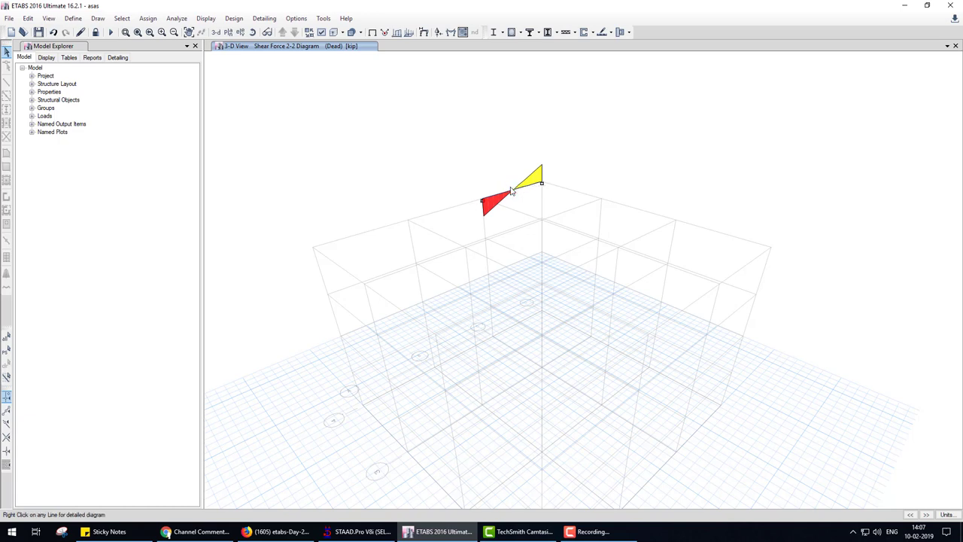
{"action": "right_click", "coordinate": [514, 190]}
{"action": "right_click", "coordinate": [504, 197]}
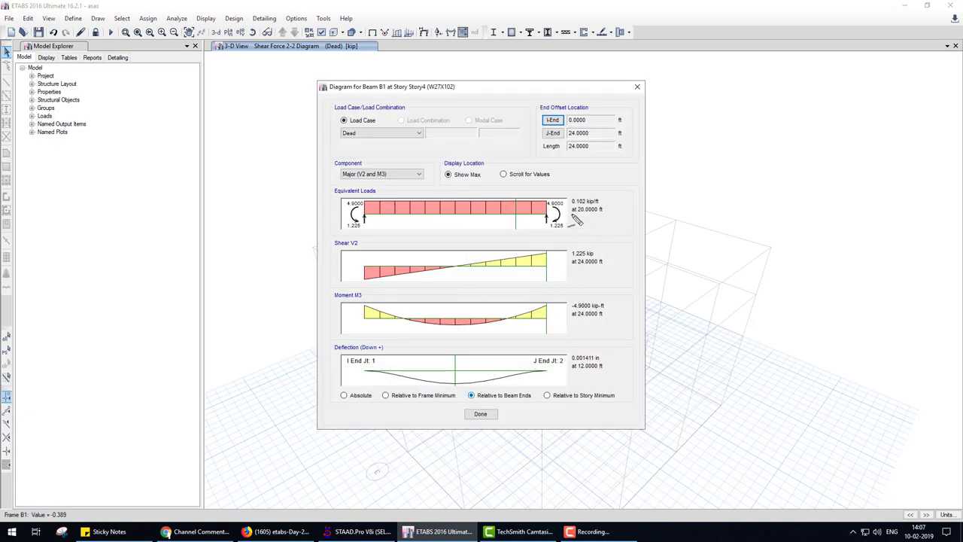
Tick the equivalent load, shear, moment M3 and deflection values on B1's diagram
{"action": "left_click_drag", "start_coordinate": [569, 212], "coordinate": [633, 200]}
{"action": "left_click_drag", "start_coordinate": [573, 260], "coordinate": [632, 253]}
{"action": "left_click_drag", "start_coordinate": [566, 314], "coordinate": [628, 309]}
{"action": "left_click_drag", "start_coordinate": [560, 370], "coordinate": [611, 361]}
{"action": "left_click", "coordinate": [480, 414]}
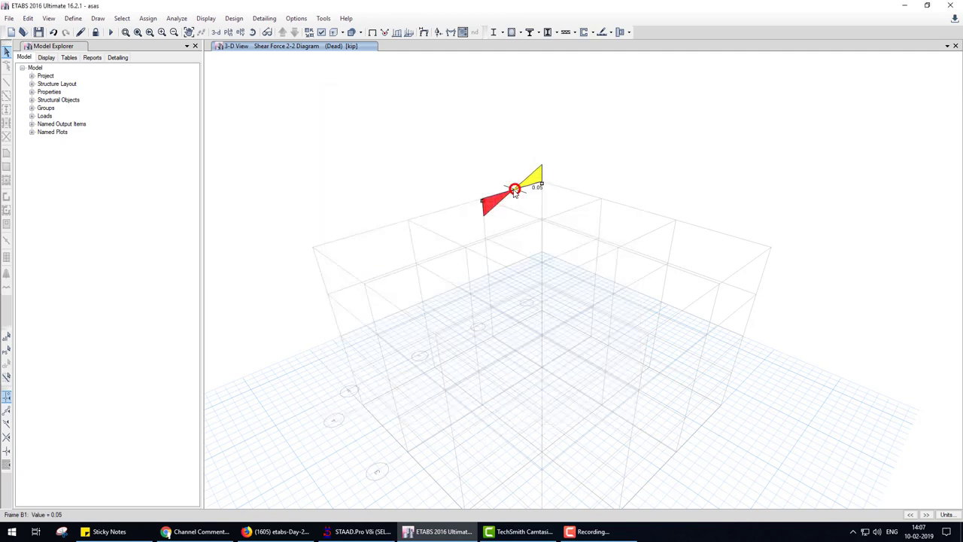
Reopen beam B1's detailed diagram, keep the Dead load case, and close it
{"action": "right_click", "coordinate": [514, 190]}
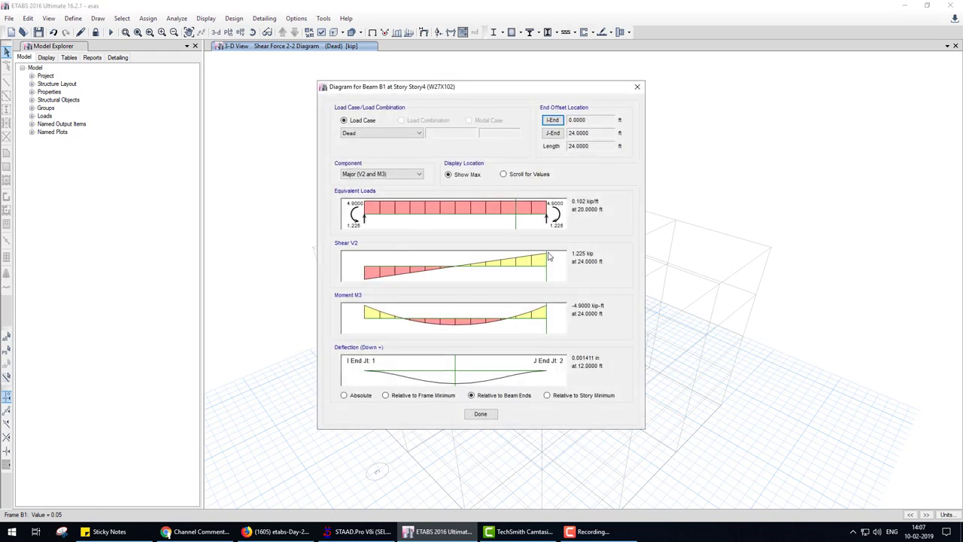
{"action": "left_click", "coordinate": [417, 134]}
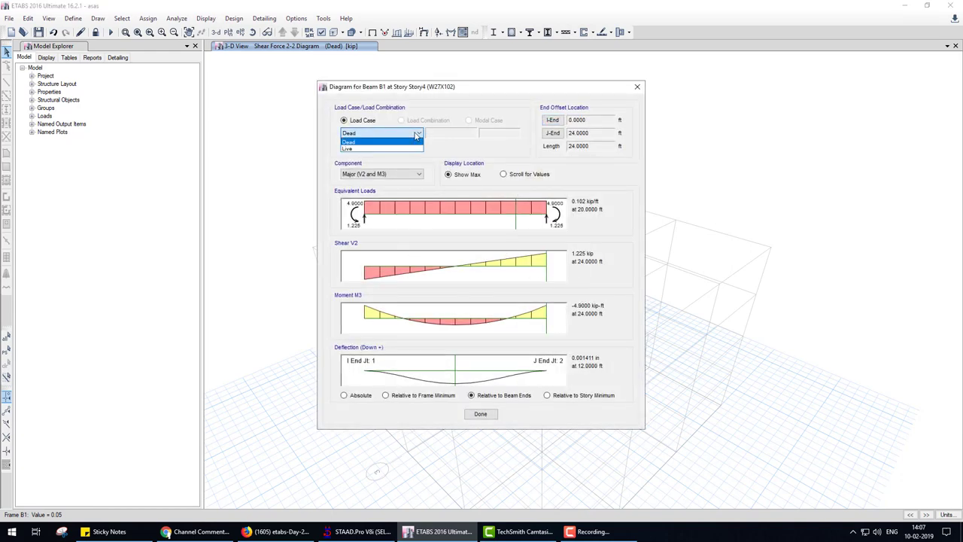
{"action": "left_click", "coordinate": [417, 135]}
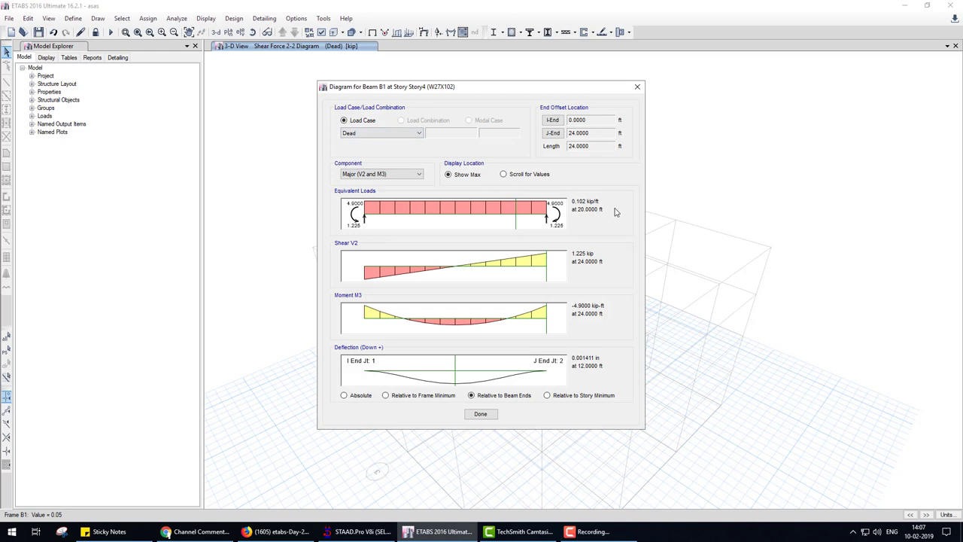
{"action": "left_click", "coordinate": [636, 89]}
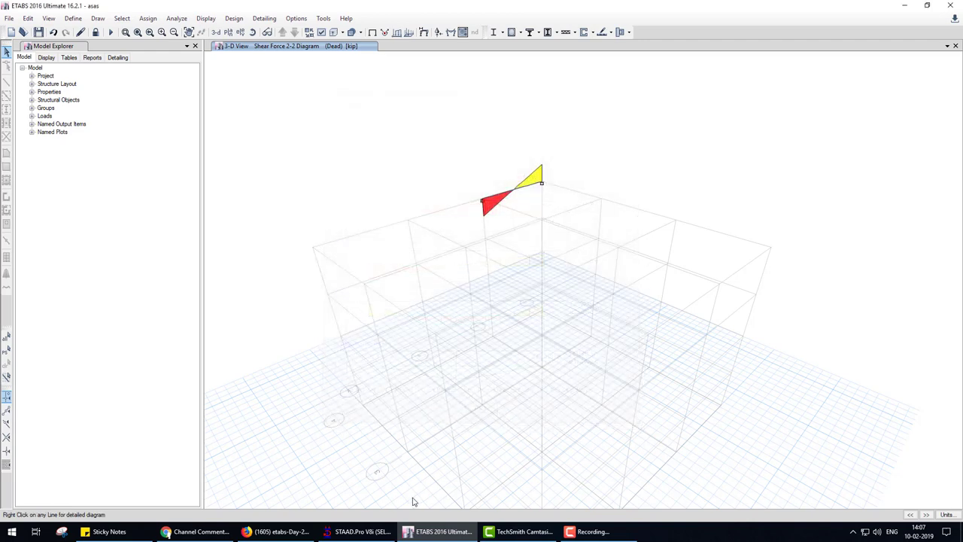
{"action": "left_click", "coordinate": [358, 532]}
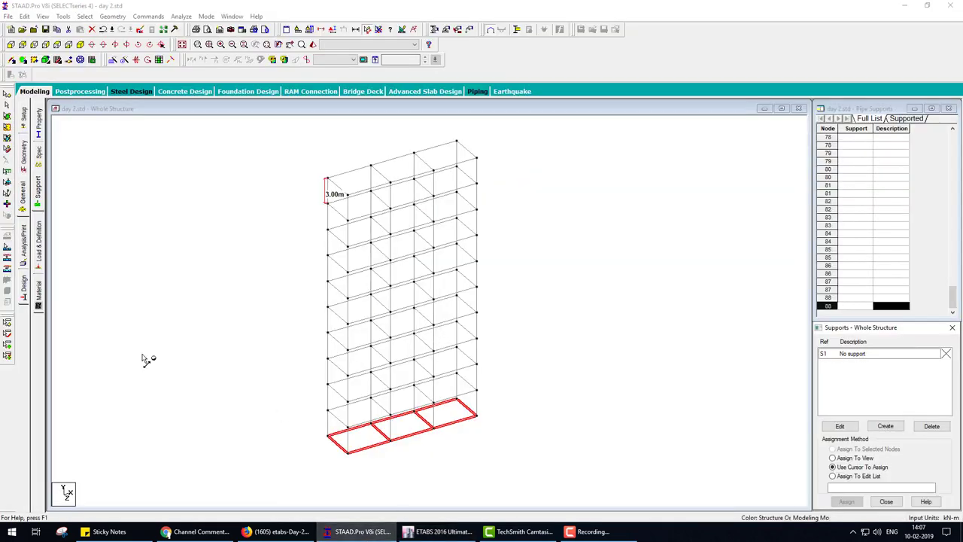
Create new Space model Structure2 (Meter/KiloNewton) with one 10 m beam, shown in front view
{"action": "left_click", "coordinate": [11, 30]}
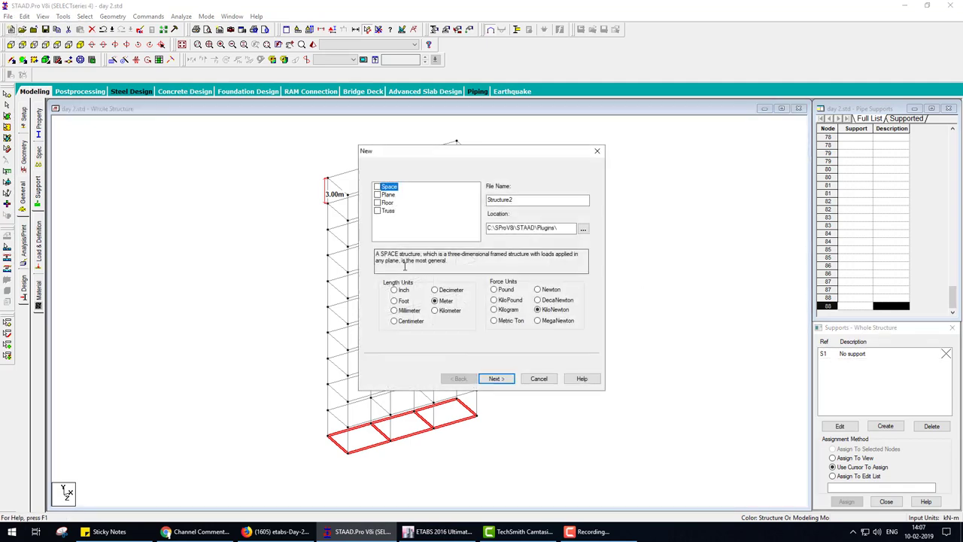
{"action": "left_click", "coordinate": [497, 379]}
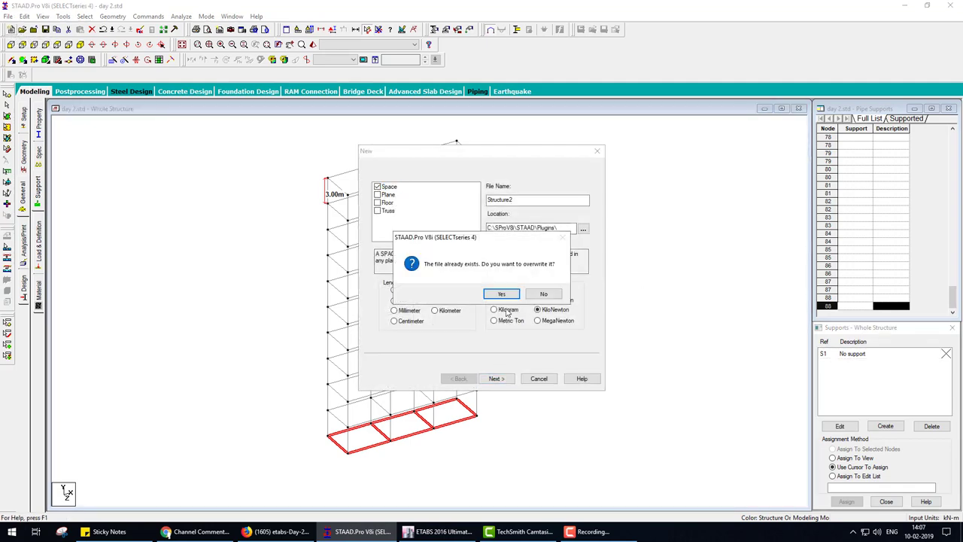
{"action": "left_click", "coordinate": [496, 293]}
{"action": "left_click", "coordinate": [501, 378]}
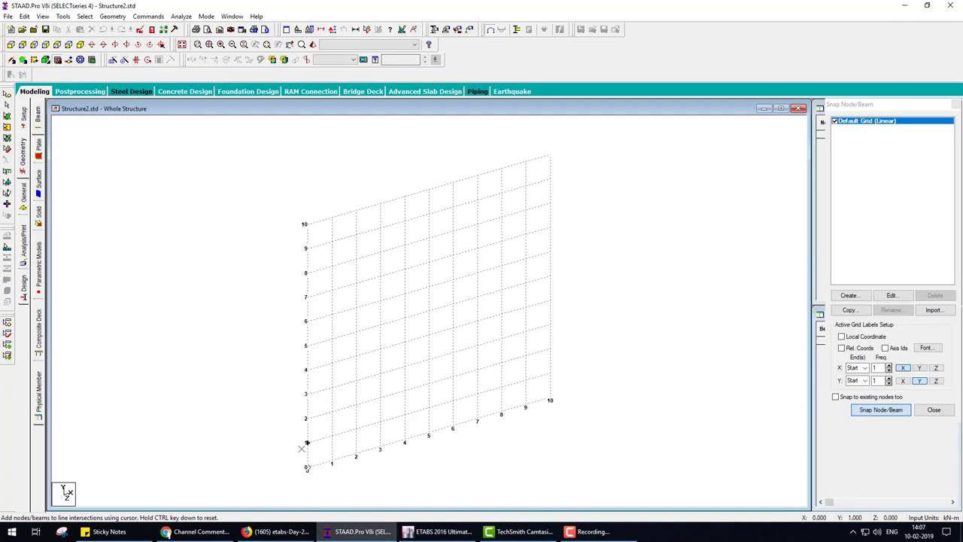
{"action": "left_click", "coordinate": [550, 398]}
{"action": "key", "text": "Escape"}
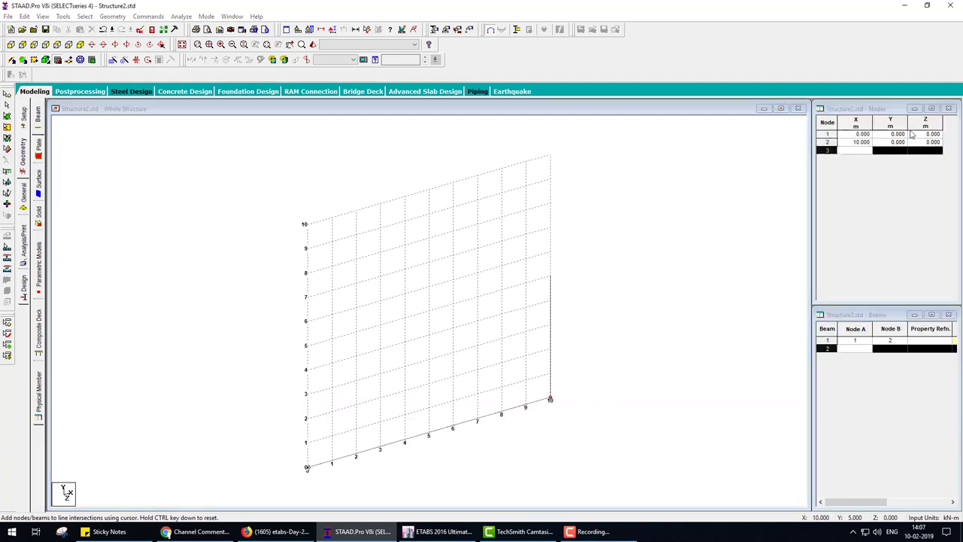
{"action": "left_click", "coordinate": [22, 45]}
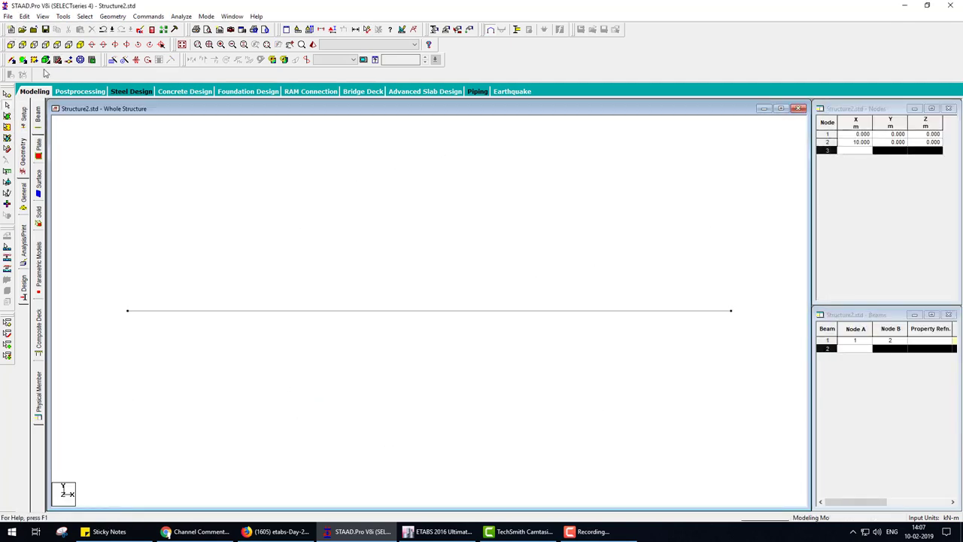
Create fixed Support 2 and assign it to both beam end nodes
{"action": "left_click", "coordinate": [24, 190]}
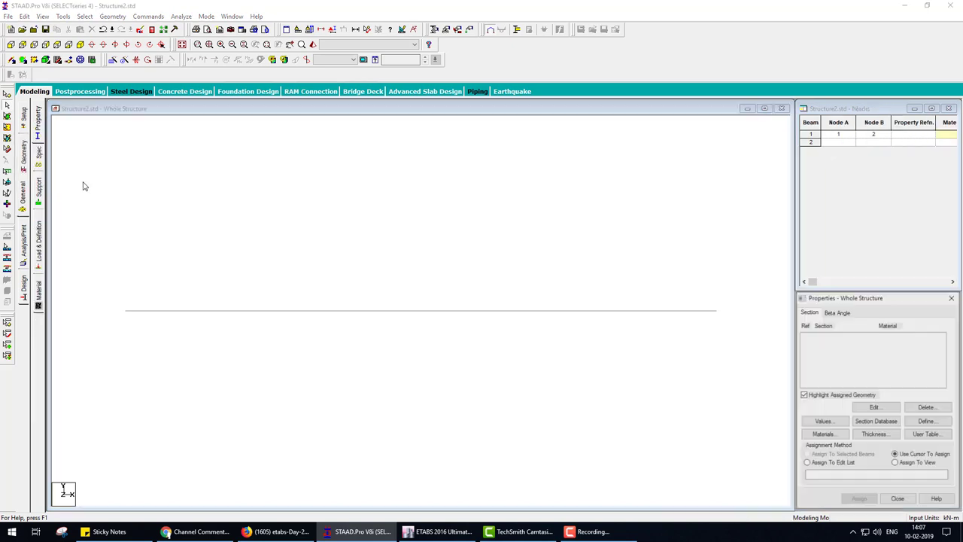
{"action": "left_click", "coordinate": [38, 193]}
{"action": "left_click", "coordinate": [886, 426]}
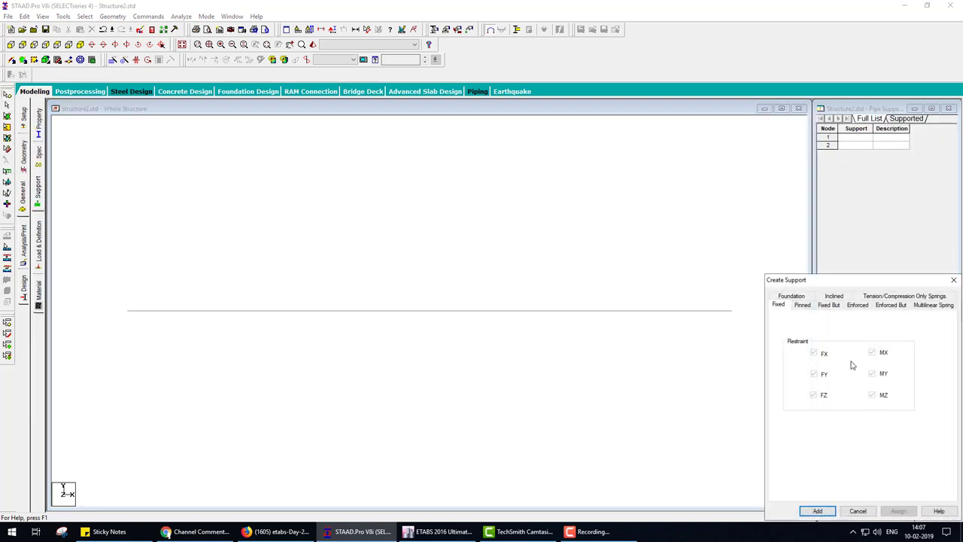
{"action": "left_click", "coordinate": [818, 511]}
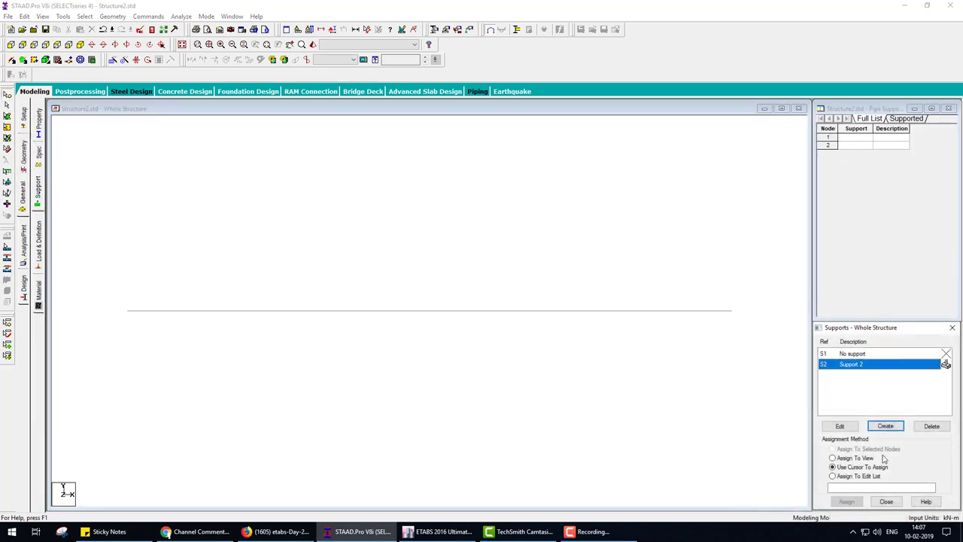
{"action": "left_click", "coordinate": [849, 502]}
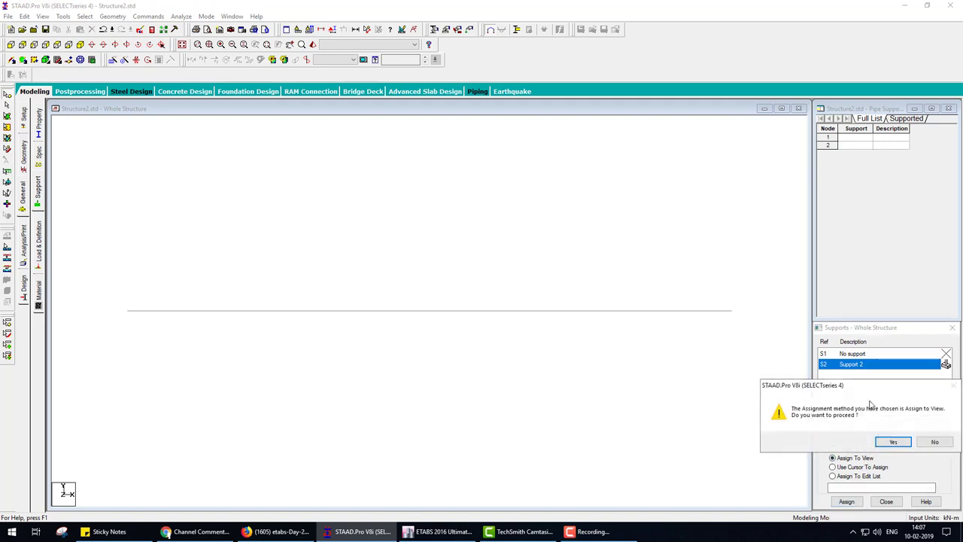
{"action": "left_click", "coordinate": [887, 442]}
{"action": "left_click", "coordinate": [38, 124]}
Define a 0.30 × 0.30 m rectangular concrete section and assign it to the beam
{"action": "left_click", "coordinate": [927, 421]}
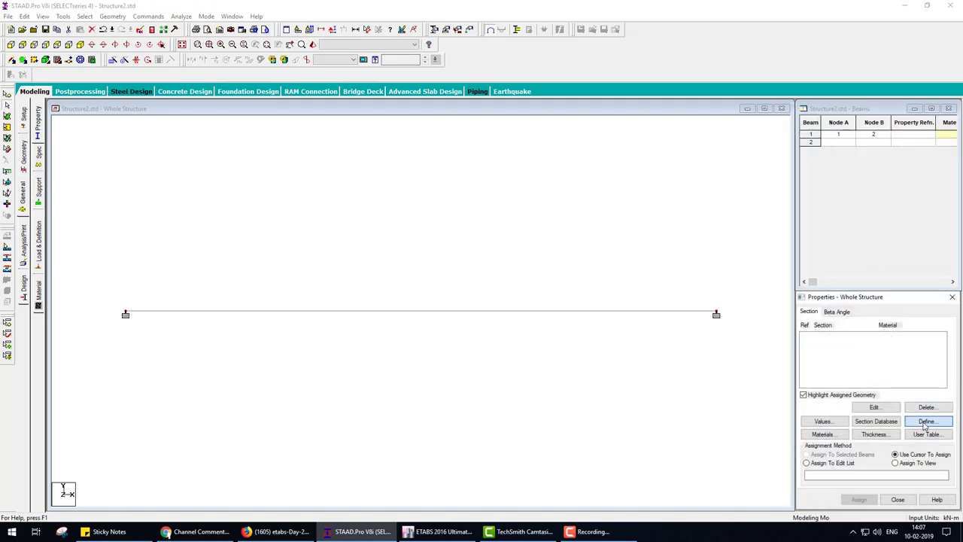
{"action": "left_click", "coordinate": [338, 186]}
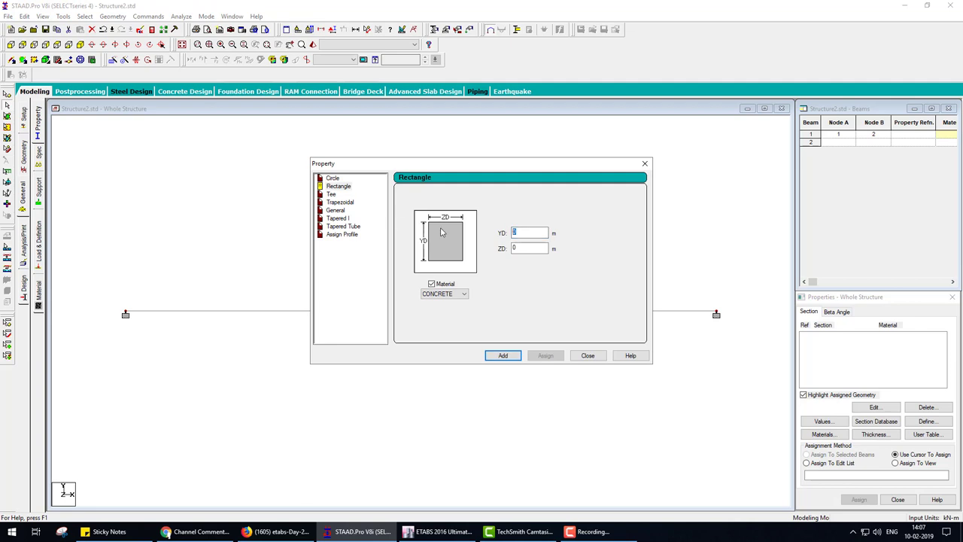
{"action": "type", "text": ".3"}
{"action": "key", "text": "Tab"}
{"action": "left_click", "coordinate": [503, 355]}
{"action": "left_click", "coordinate": [588, 355]}
{"action": "left_click", "coordinate": [859, 499]}
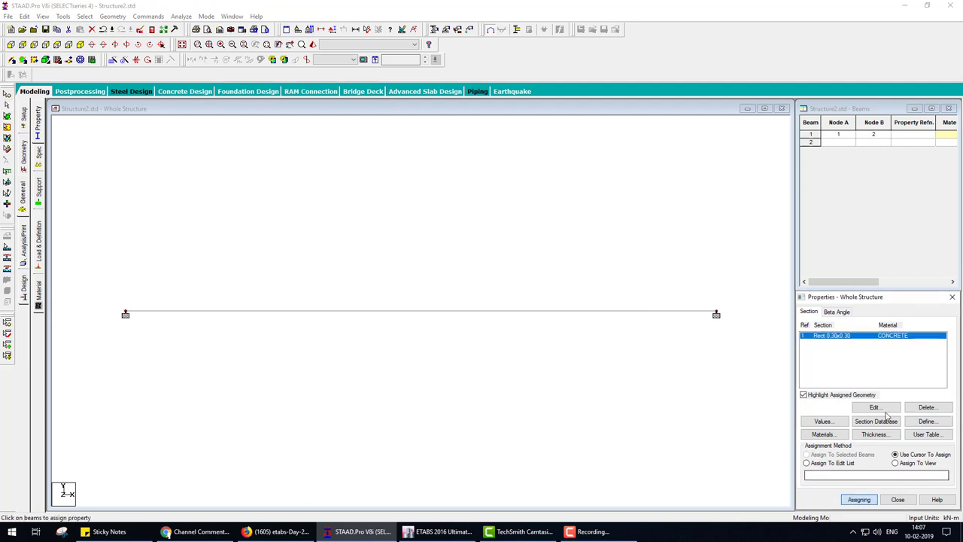
{"action": "left_click", "coordinate": [534, 314]}
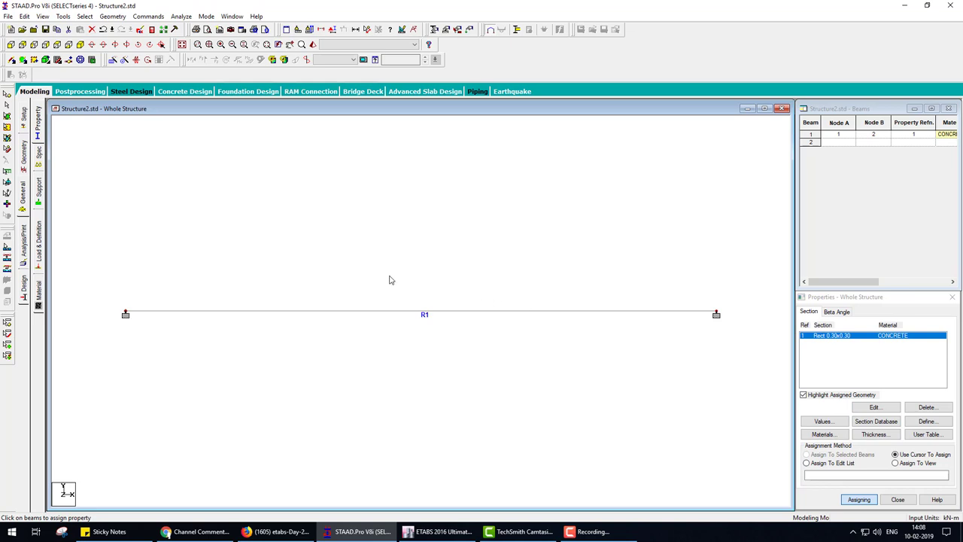
Go to Load & Definition and start adding a new load case
{"action": "left_click", "coordinate": [39, 235]}
{"action": "left_click", "coordinate": [856, 126]}
{"action": "left_click", "coordinate": [856, 433]}
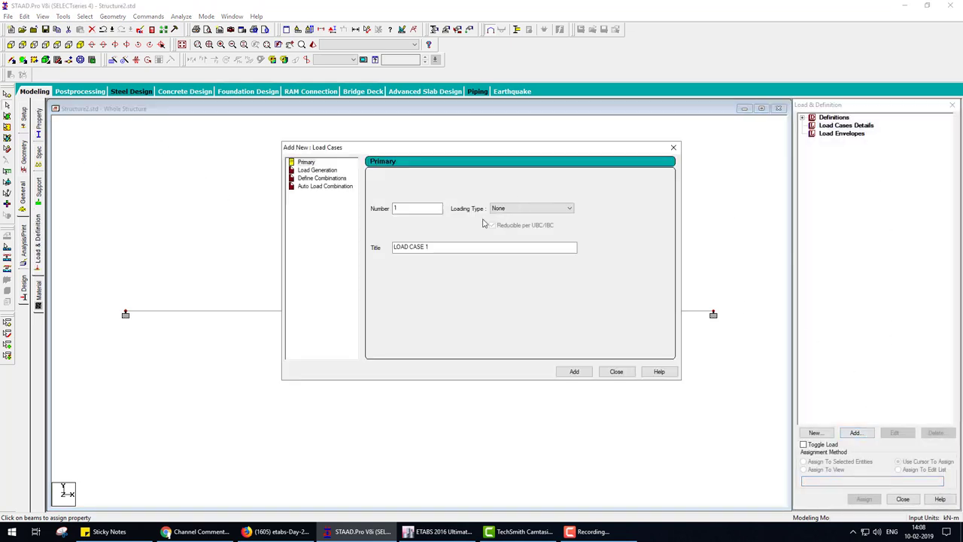
Create LOAD CASE 1 and select it
{"action": "left_click", "coordinate": [574, 370]}
{"action": "left_click", "coordinate": [618, 369]}
{"action": "left_click", "coordinate": [848, 133]}
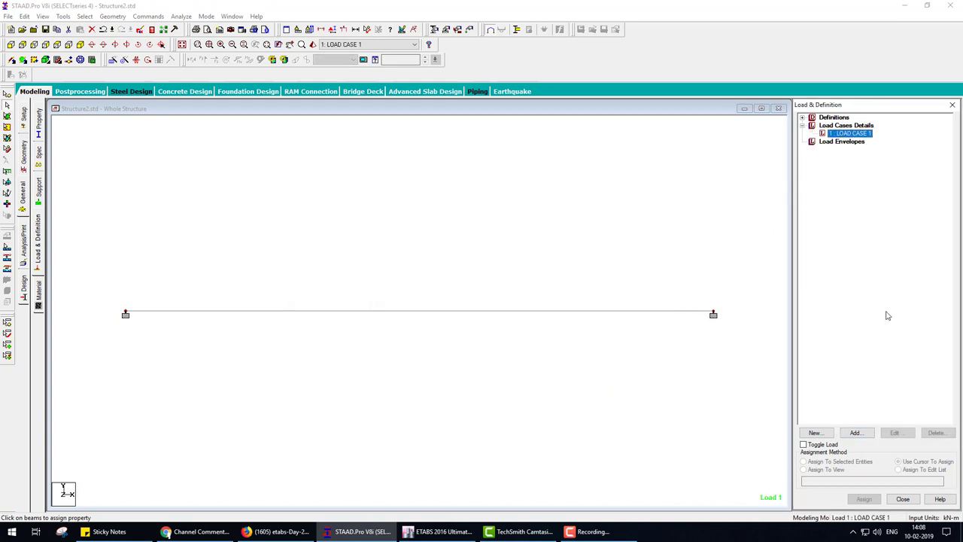
Define uniform member loads of 2 kN/m from 2 m and 6 kN/m from 4 m
{"action": "left_click", "coordinate": [856, 433]}
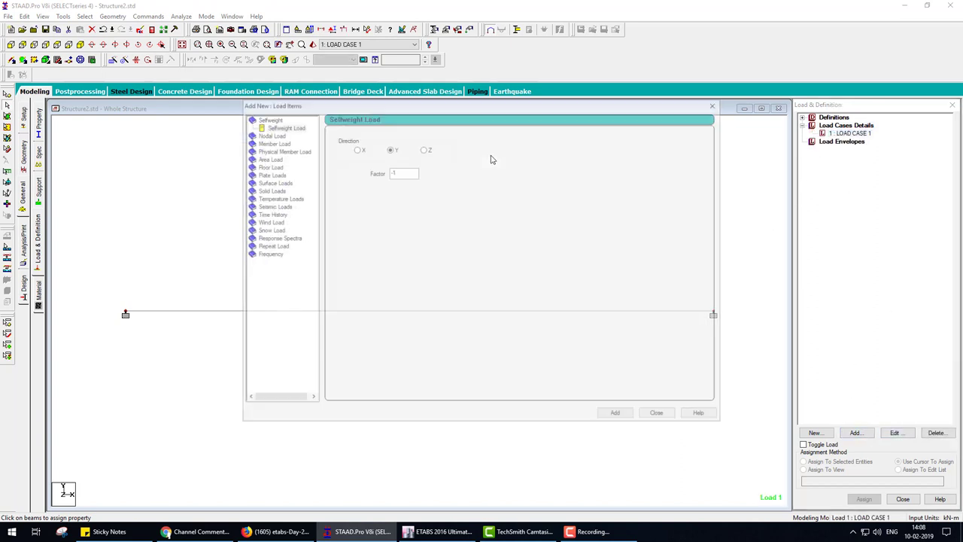
{"action": "left_click", "coordinate": [272, 142]}
{"action": "double_click", "coordinate": [429, 160]}
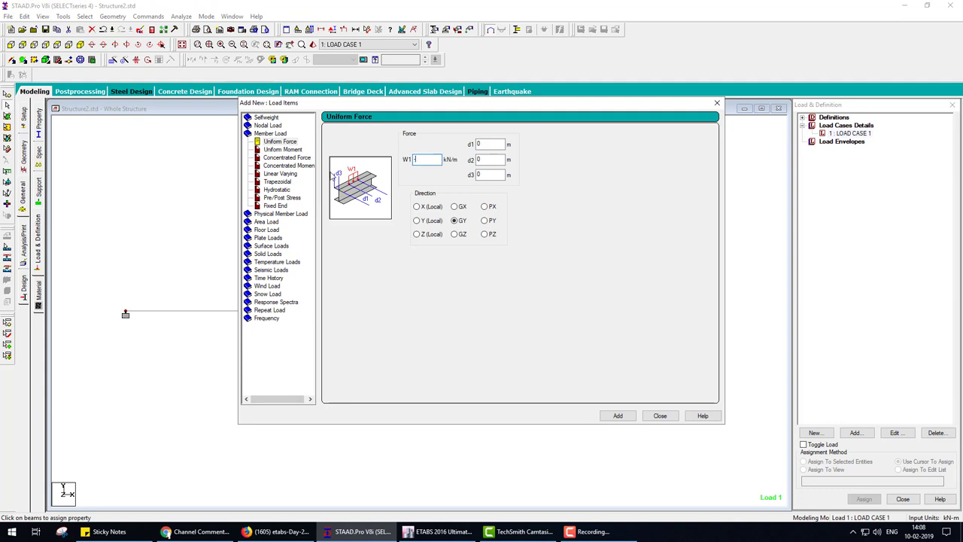
{"action": "type", "text": "2"}
{"action": "double_click", "coordinate": [489, 144]}
{"action": "type", "text": "2"}
{"action": "left_click", "coordinate": [617, 416]}
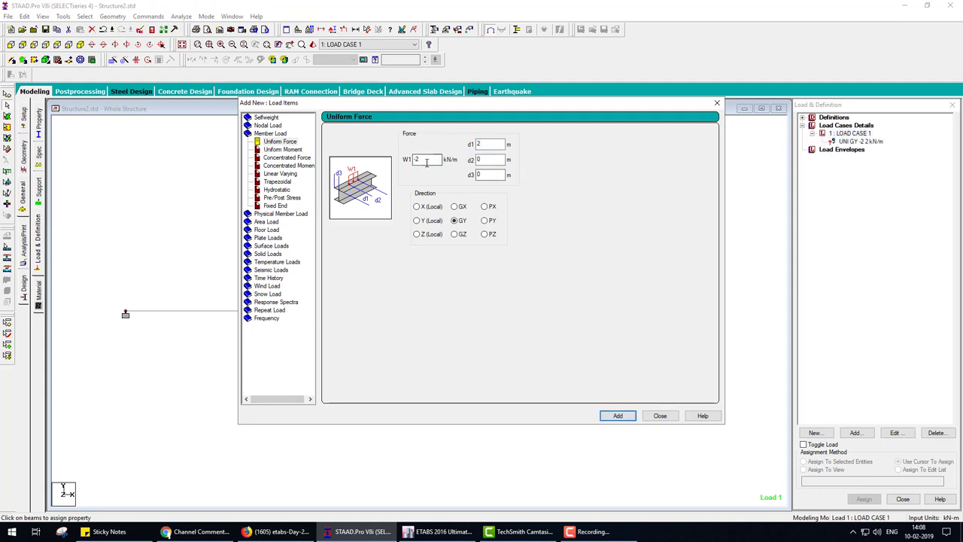
{"action": "type", "text": "-6"}
{"action": "double_click", "coordinate": [483, 143]}
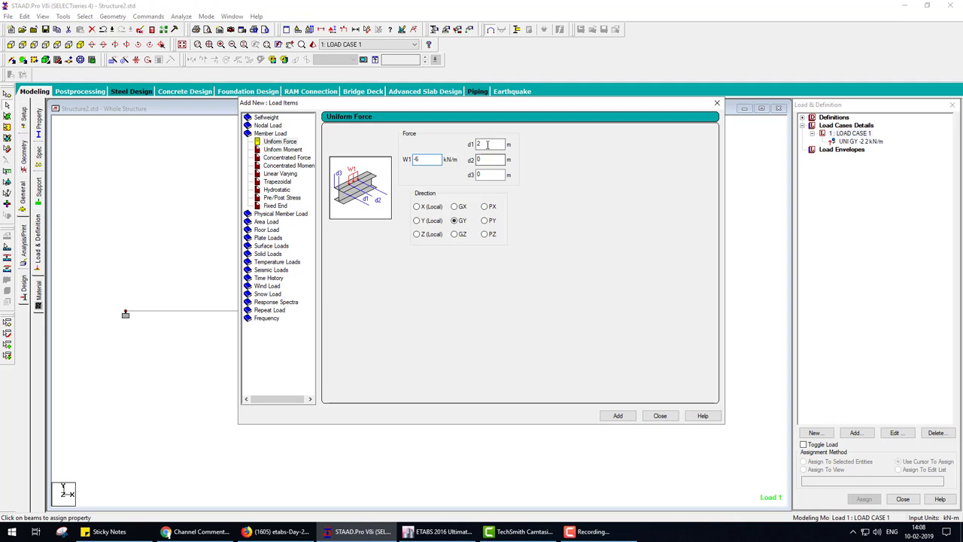
{"action": "type", "text": "4"}
{"action": "left_click", "coordinate": [616, 416]}
{"action": "left_click", "coordinate": [653, 417]}
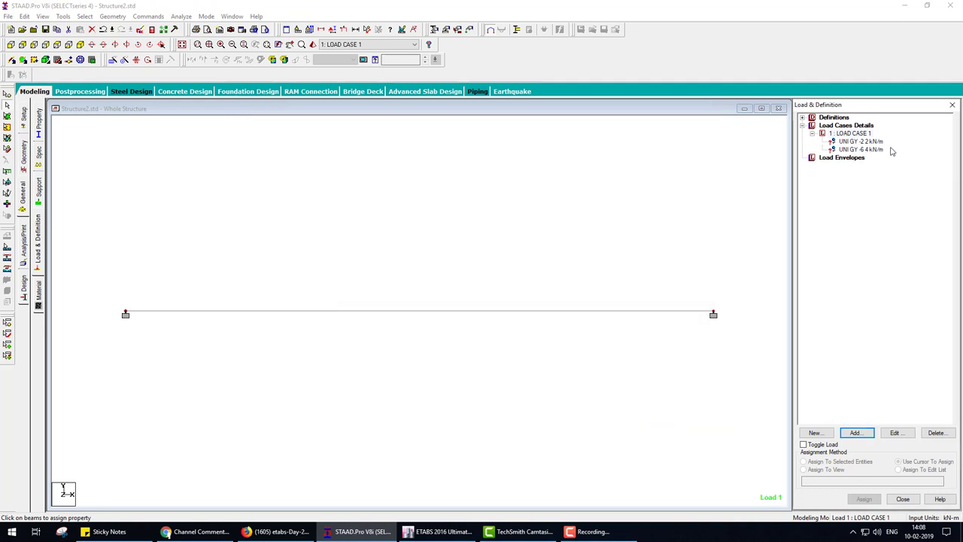
Assign the uniform loads to the beam
{"action": "left_click", "coordinate": [861, 141]}
{"action": "left_click", "coordinate": [864, 500]}
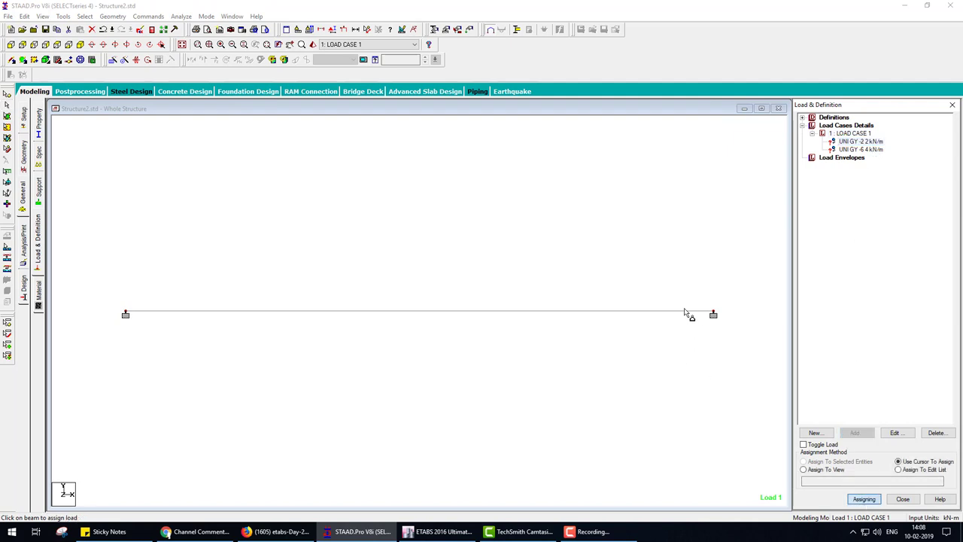
{"action": "left_click", "coordinate": [688, 313]}
{"action": "left_click", "coordinate": [857, 150]}
{"action": "left_click", "coordinate": [535, 308]}
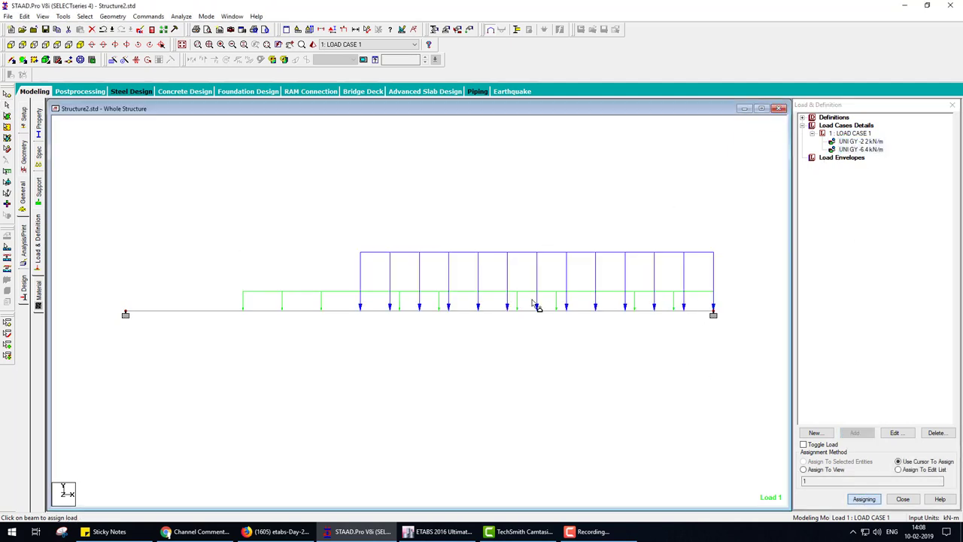
Delete the trial uniform loads from Load Case 1
{"action": "left_click", "coordinate": [864, 499]}
{"action": "double_click", "coordinate": [866, 142]}
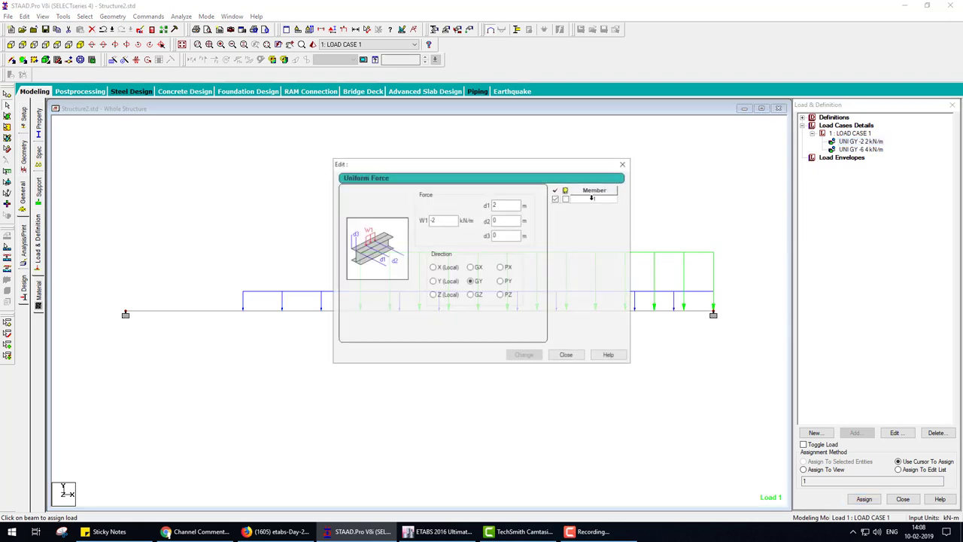
{"action": "left_click", "coordinate": [565, 355]}
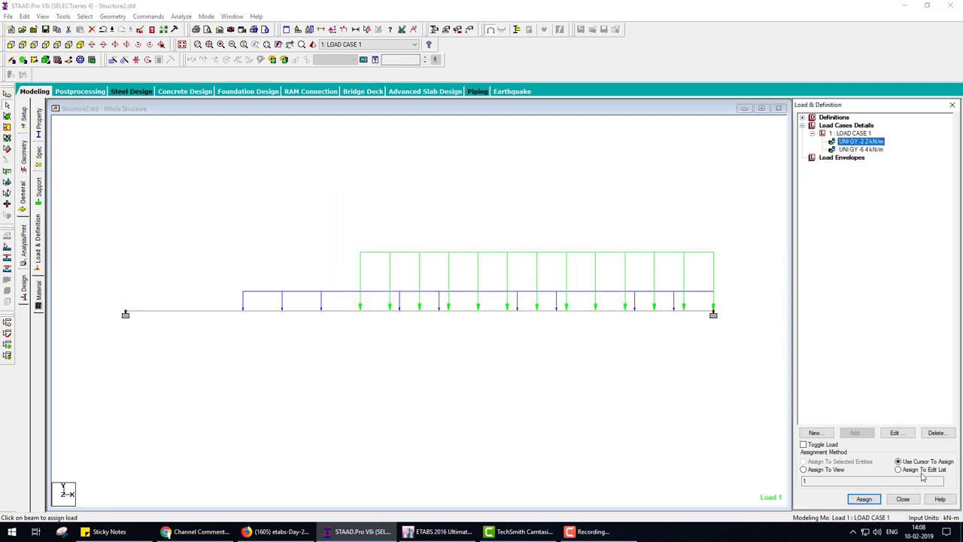
{"action": "key", "text": "Delete"}
{"action": "key", "text": "Delete"}
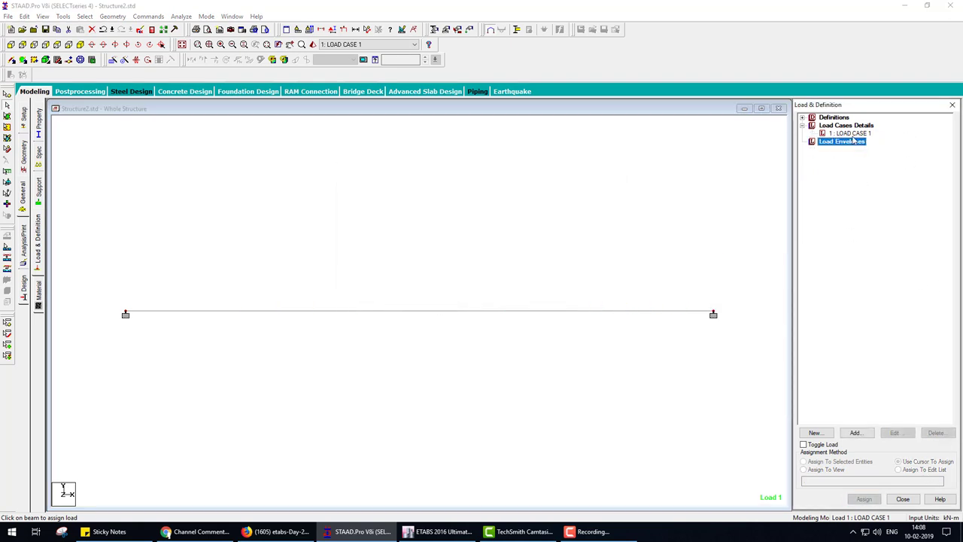
Define concentrated member loads of 4 kN at 2 m and 8 kN at 4 m
{"action": "left_click", "coordinate": [852, 133]}
{"action": "left_click", "coordinate": [855, 433]}
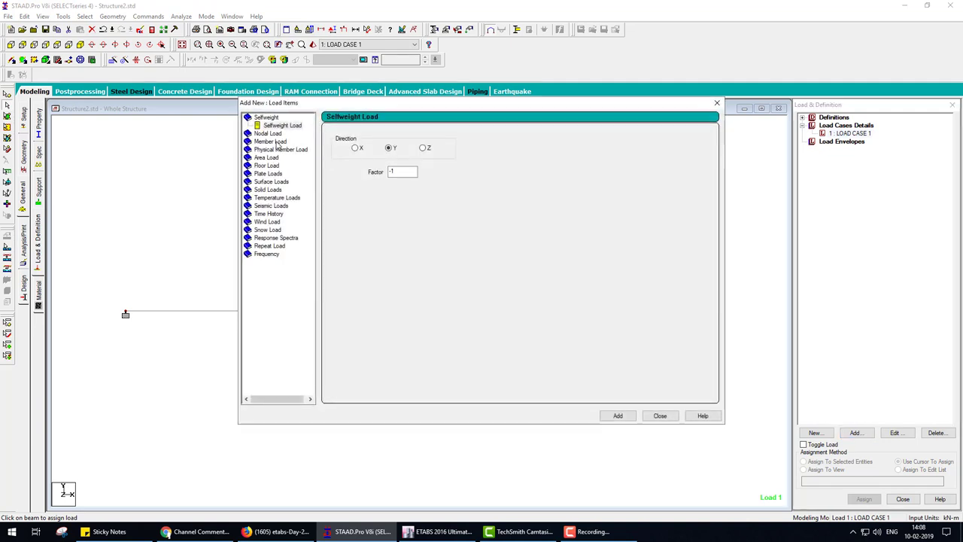
{"action": "left_click", "coordinate": [276, 142]}
{"action": "left_click", "coordinate": [280, 158]}
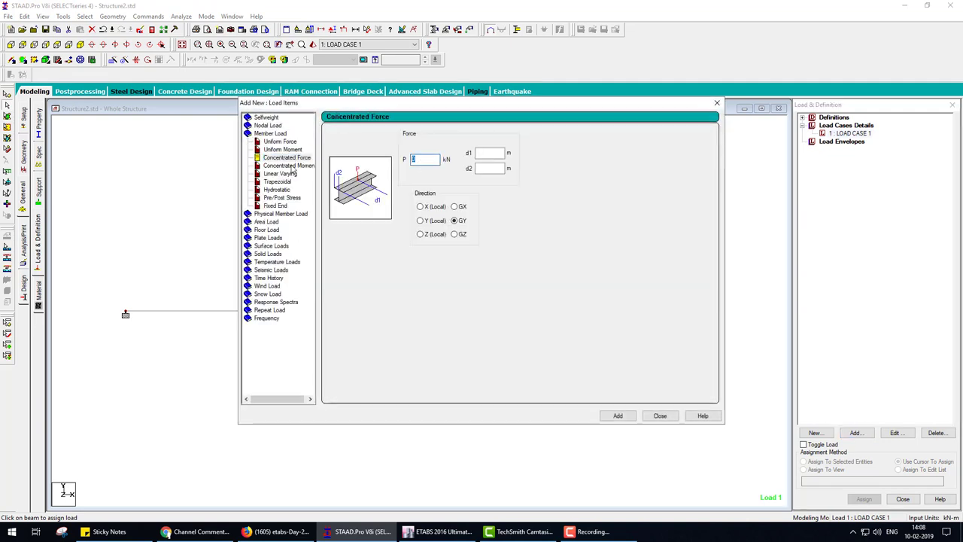
{"action": "left_click", "coordinate": [486, 153]}
{"action": "type", "text": "2"}
{"action": "left_click", "coordinate": [618, 415]}
{"action": "double_click", "coordinate": [435, 160]}
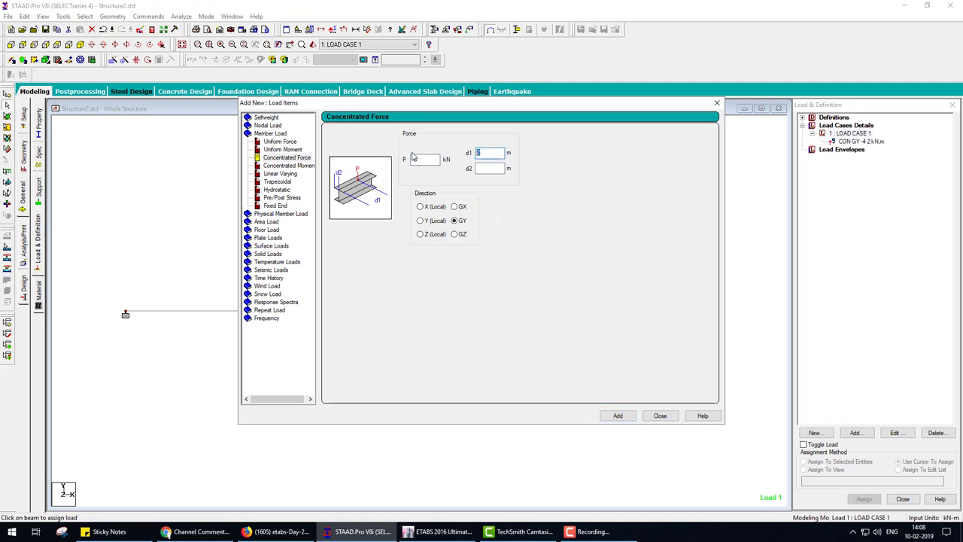
{"action": "left_click", "coordinate": [631, 417]}
{"action": "left_click", "coordinate": [660, 417]}
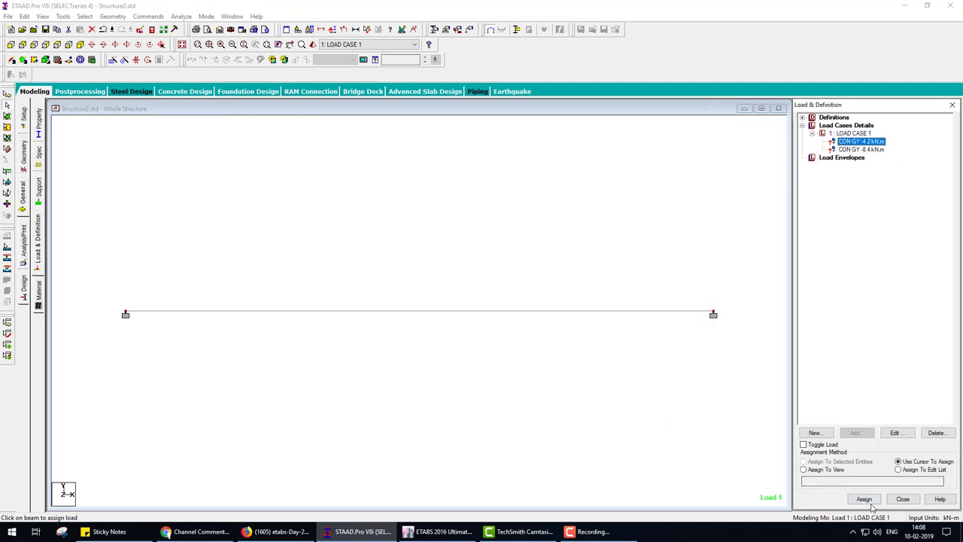
Assign the 4 kN and 8 kN point loads to the beam
{"action": "left_click", "coordinate": [864, 499]}
{"action": "left_click", "coordinate": [663, 312]}
{"action": "left_click", "coordinate": [858, 149]}
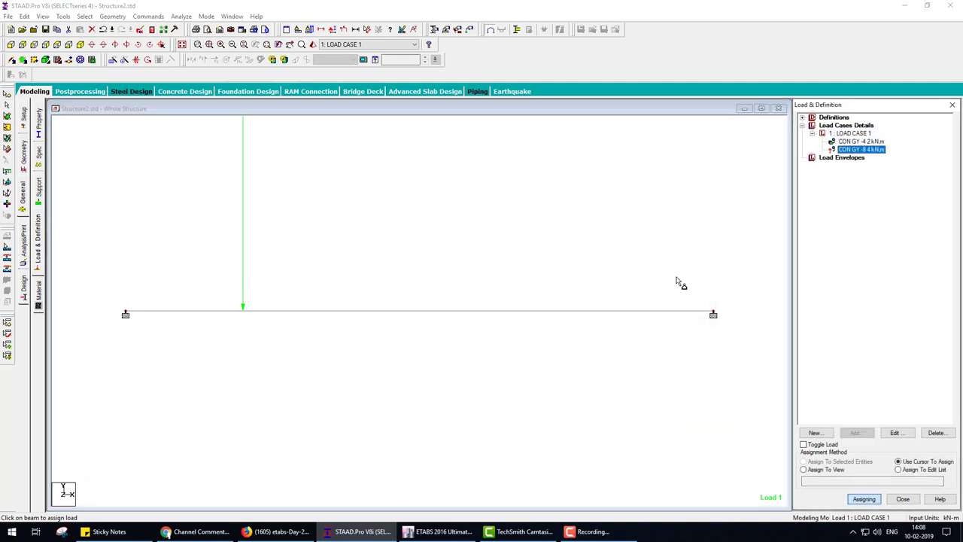
{"action": "left_click", "coordinate": [656, 316]}
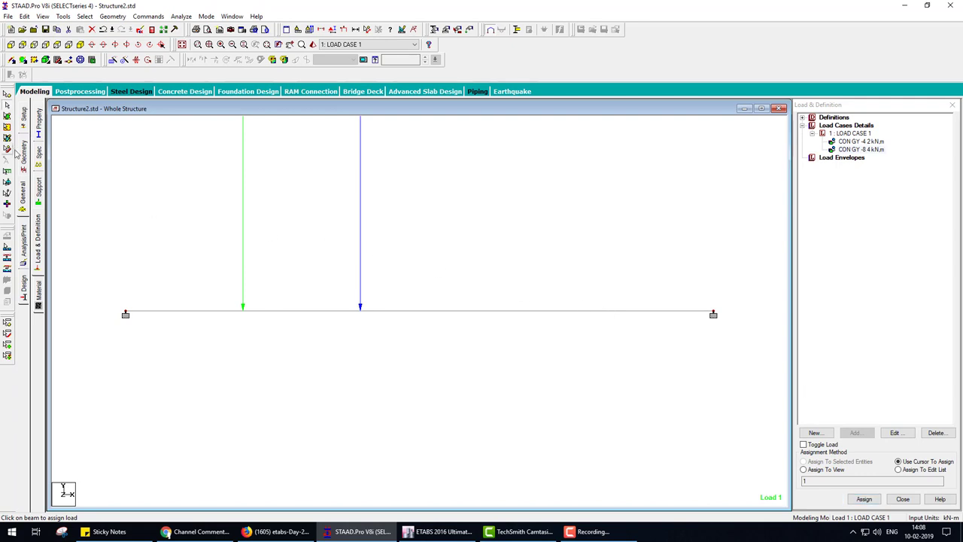
{"action": "left_click", "coordinate": [23, 255]}
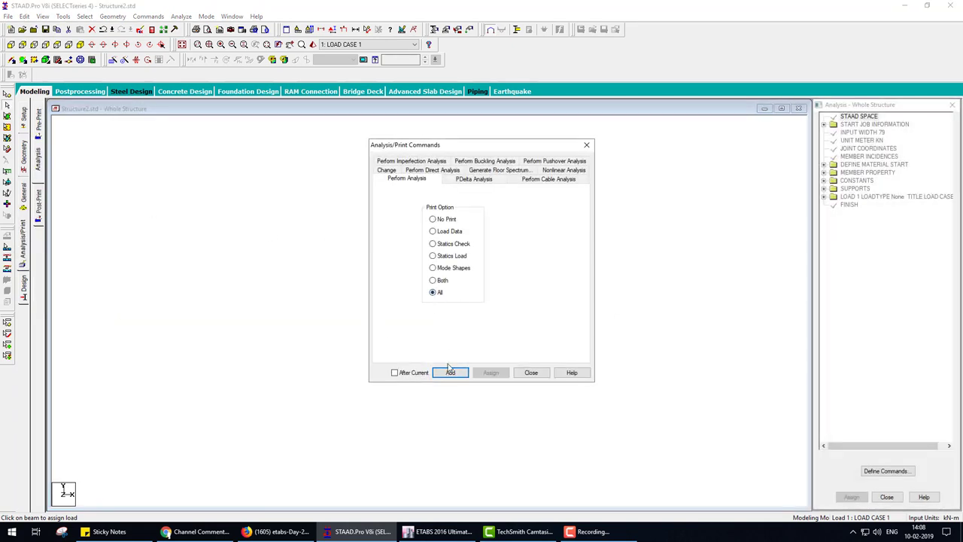
Add PERFORM ANALYSIS PRINT ALL, save and run the analysis, then show Load 1's Shear Y diagram
{"action": "left_click", "coordinate": [450, 372]}
{"action": "left_click", "coordinate": [530, 372]}
{"action": "left_click", "coordinate": [180, 16]}
{"action": "left_click", "coordinate": [197, 28]}
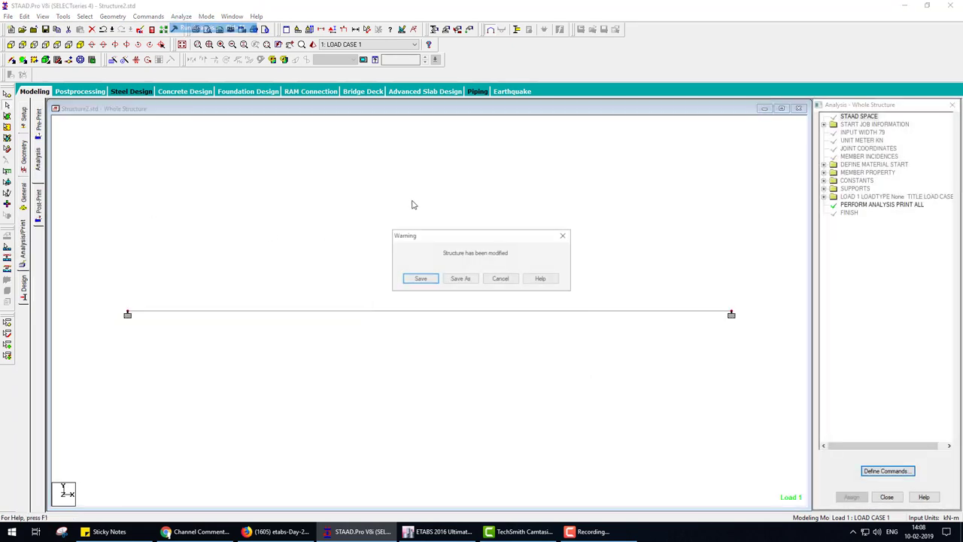
{"action": "left_click", "coordinate": [406, 275]}
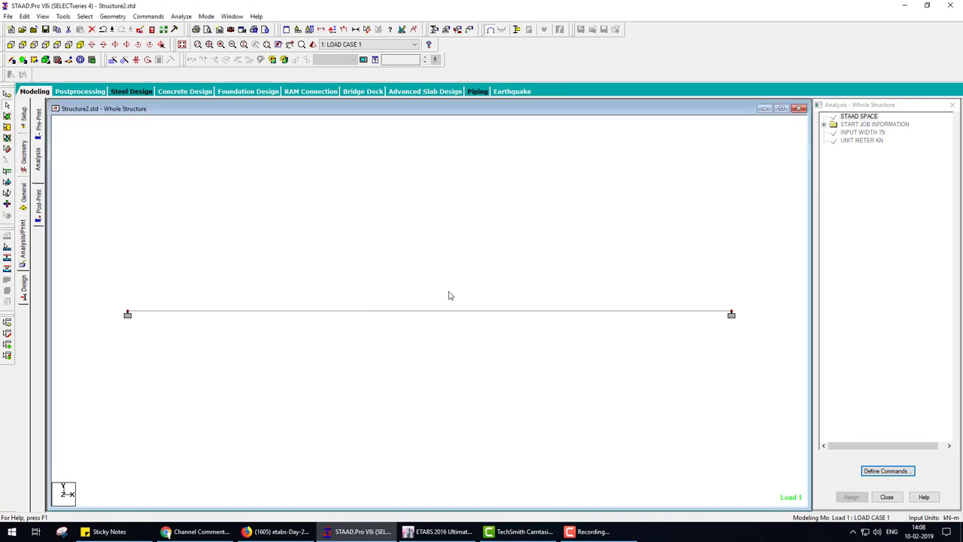
{"action": "left_click", "coordinate": [587, 373]}
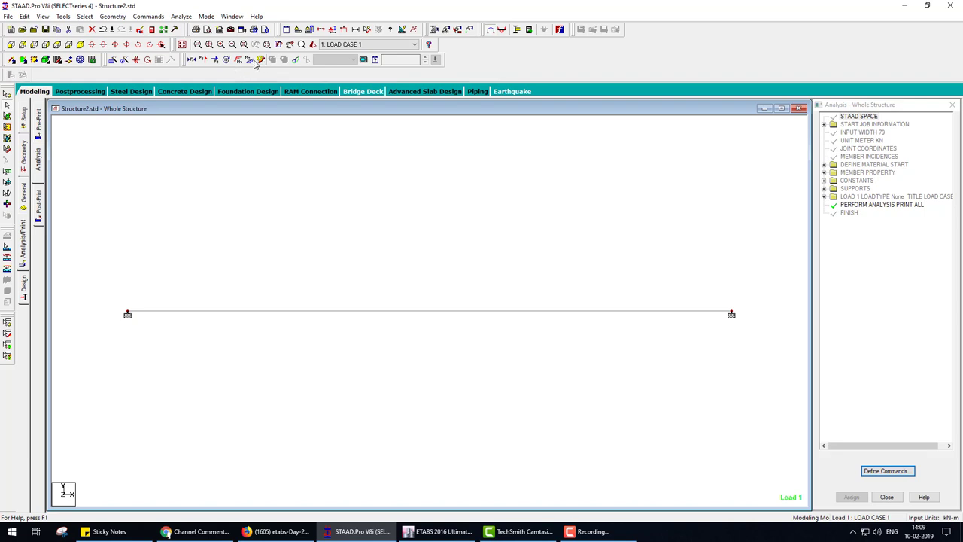
{"action": "left_click", "coordinate": [204, 60]}
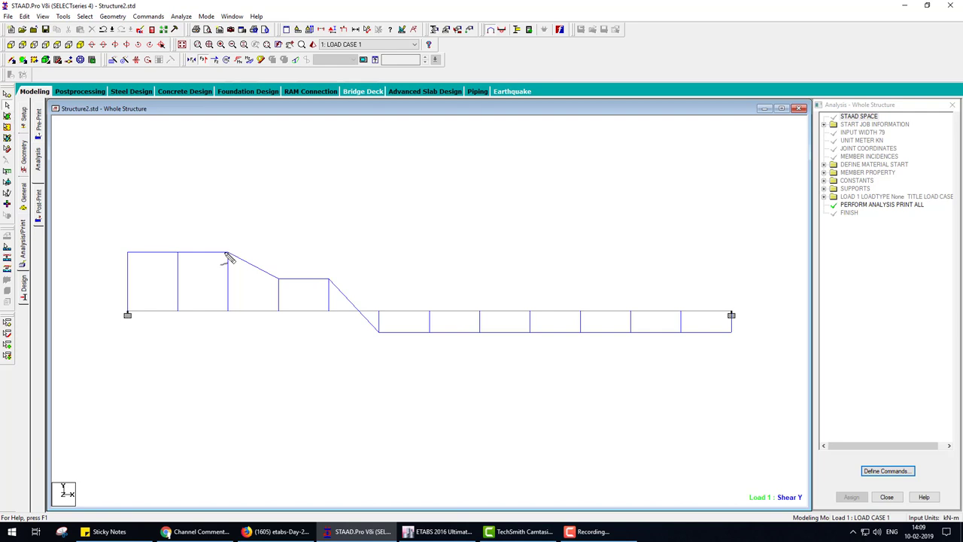
{"action": "left_click_drag", "start_coordinate": [227, 253], "coordinate": [277, 278]}
{"action": "mouse_move", "coordinate": [283, 224]}
{"action": "left_mouse_down"}
{"action": "mouse_move", "coordinate": [225, 216]}
{"action": "mouse_move", "coordinate": [279, 222]}
{"action": "left_mouse_up"}
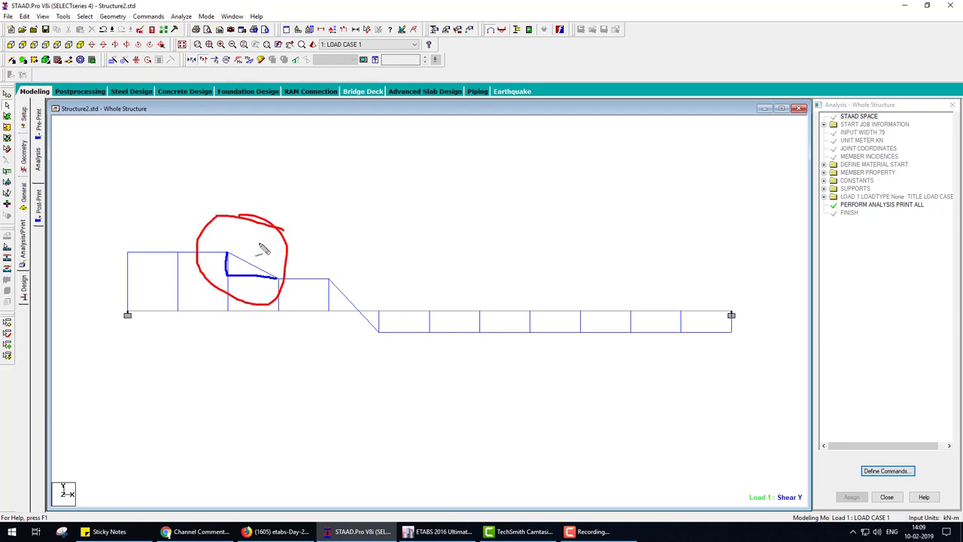
{"action": "key", "text": "Escape"}
{"action": "double_click", "coordinate": [318, 310]}
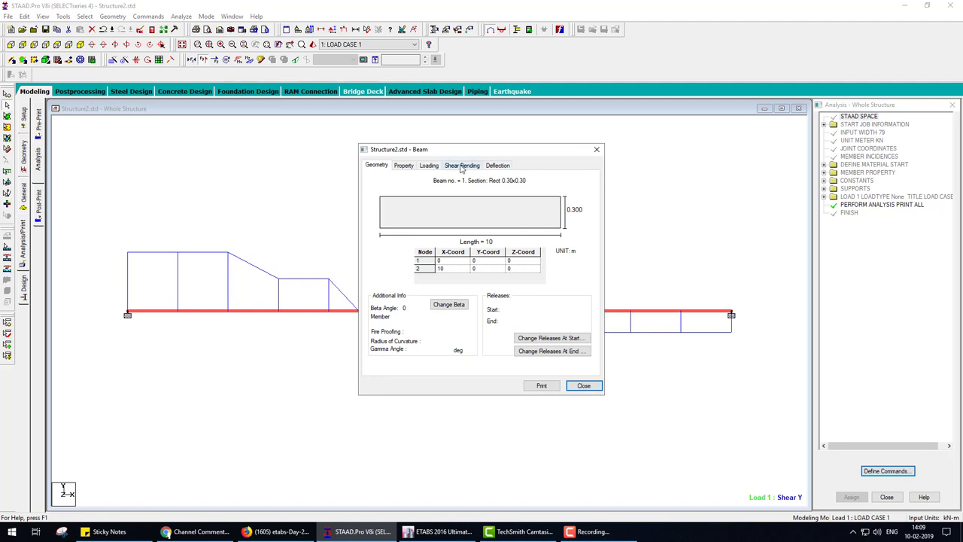
{"action": "left_click", "coordinate": [461, 167]}
{"action": "left_click", "coordinate": [523, 356]}
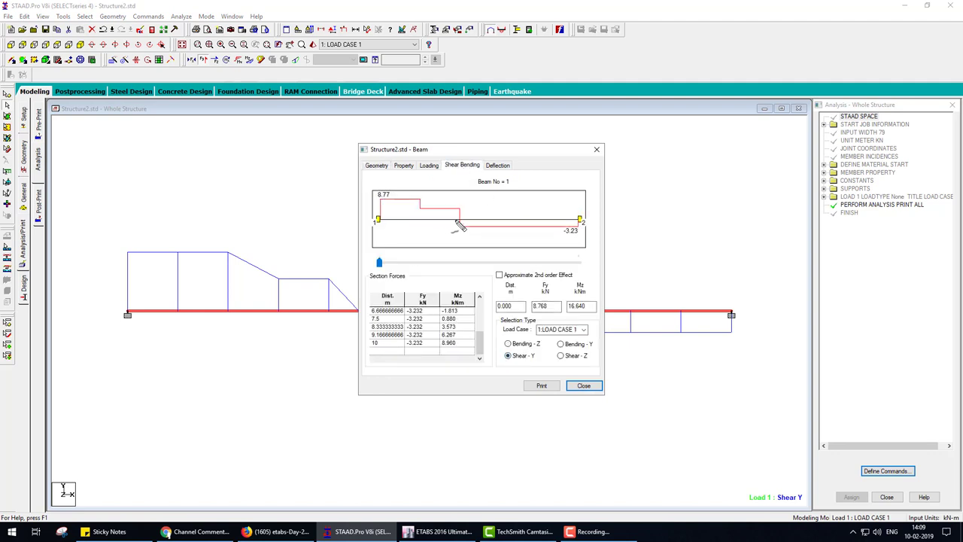
{"action": "key", "text": "ctrl+2"}
{"action": "left_click_drag", "start_coordinate": [407, 238], "coordinate": [539, 178]}
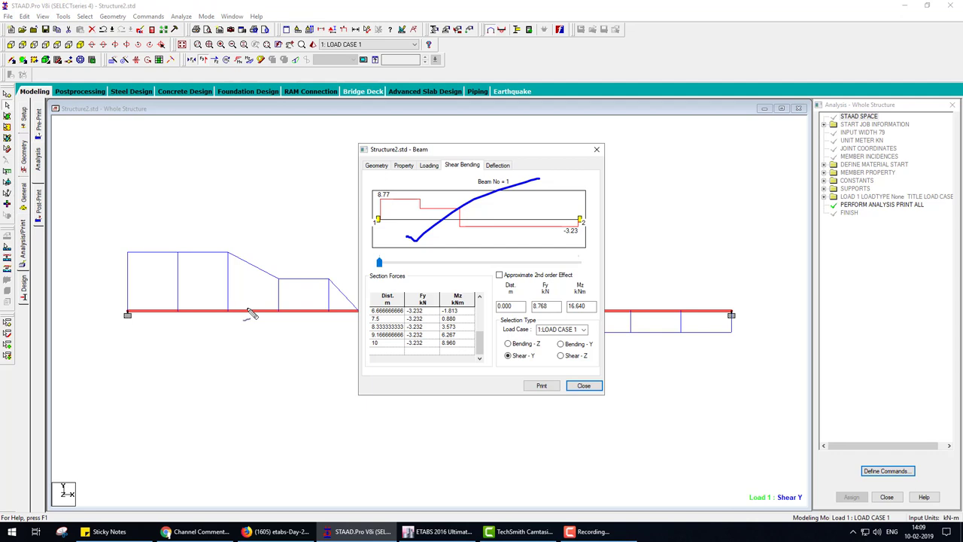
{"action": "left_click", "coordinate": [582, 386]}
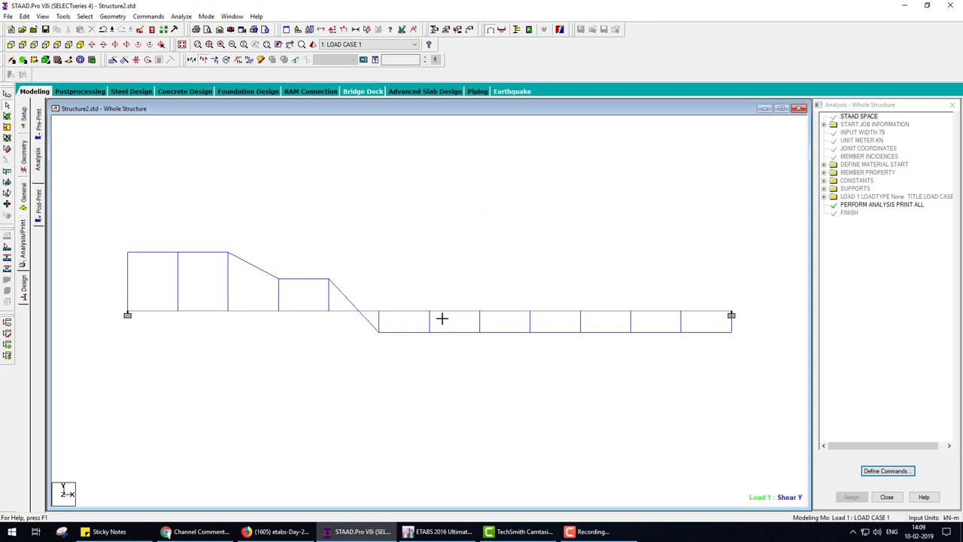
{"action": "left_click", "coordinate": [441, 315]}
Delete the analysed beam, confirming removal of its result files and leftover nodes
{"action": "key", "text": "Delete"}
{"action": "left_click", "coordinate": [502, 289]}
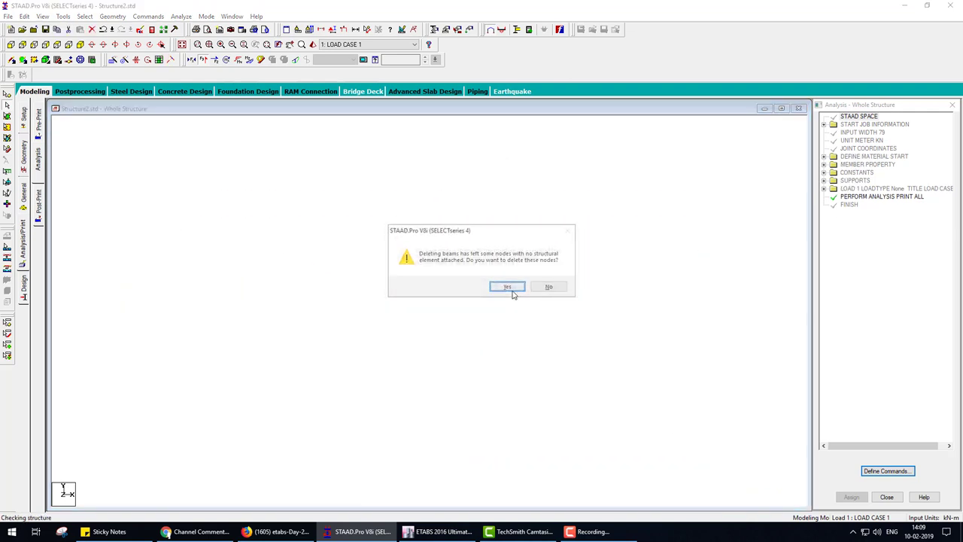
{"action": "left_click", "coordinate": [496, 290]}
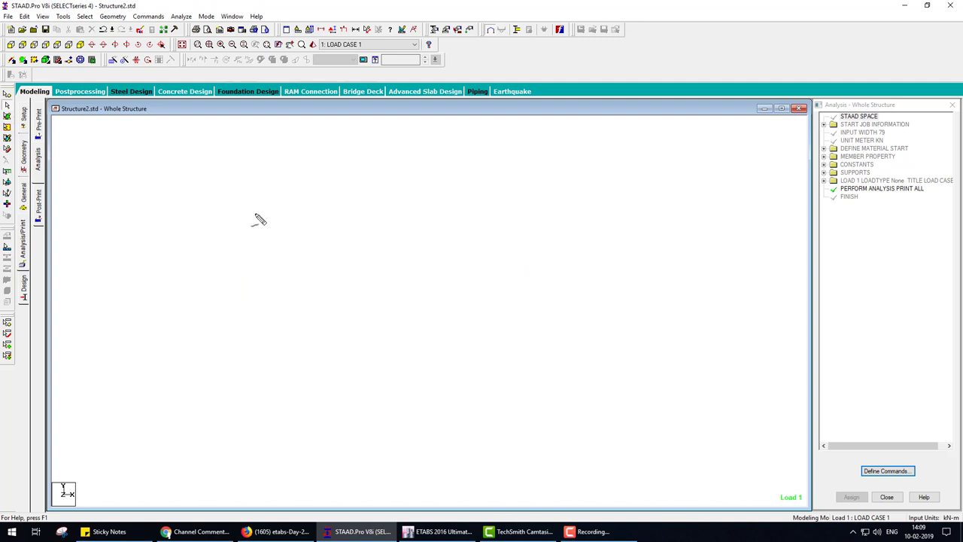
Sketch a horizontal beam with a pin support at the left end and a roller at the right
{"action": "left_click_drag", "start_coordinate": [150, 208], "coordinate": [545, 205]}
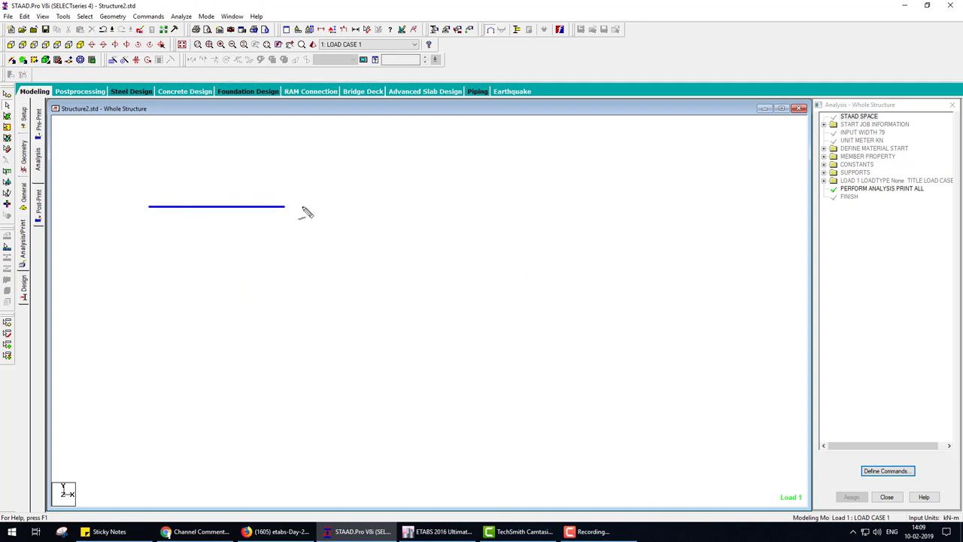
{"action": "mouse_move", "coordinate": [149, 208]}
{"action": "left_mouse_down"}
{"action": "mouse_move", "coordinate": [134, 223]}
{"action": "mouse_move", "coordinate": [159, 223]}
{"action": "mouse_move", "coordinate": [130, 231]}
{"action": "mouse_move", "coordinate": [160, 230]}
{"action": "left_mouse_up"}
{"action": "mouse_move", "coordinate": [543, 206]}
{"action": "left_mouse_down"}
{"action": "mouse_move", "coordinate": [549, 229]}
{"action": "mouse_move", "coordinate": [586, 229]}
{"action": "left_mouse_up"}
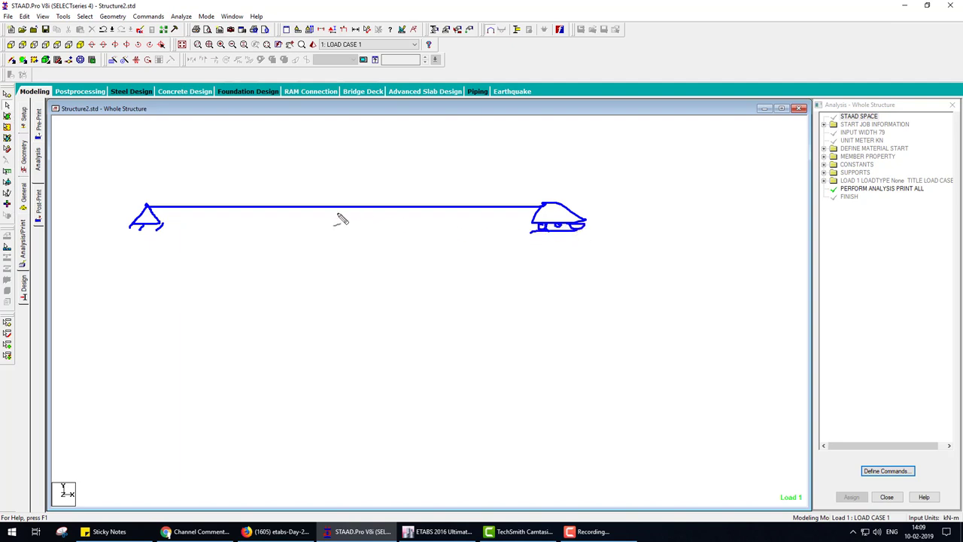
In red, draw two downward point-load arrows above the beam, each labelled 10KN
{"action": "key", "text": "r"}
{"action": "mouse_move", "coordinate": [241, 150]}
{"action": "left_mouse_down"}
{"action": "mouse_move", "coordinate": [234, 200]}
{"action": "mouse_move", "coordinate": [242, 192]}
{"action": "left_mouse_up"}
{"action": "mouse_move", "coordinate": [234, 126]}
{"action": "left_mouse_down"}
{"action": "mouse_move", "coordinate": [235, 138]}
{"action": "mouse_move", "coordinate": [249, 140]}
{"action": "mouse_move", "coordinate": [249, 130]}
{"action": "mouse_move", "coordinate": [265, 137]}
{"action": "mouse_move", "coordinate": [280, 120]}
{"action": "left_mouse_up"}
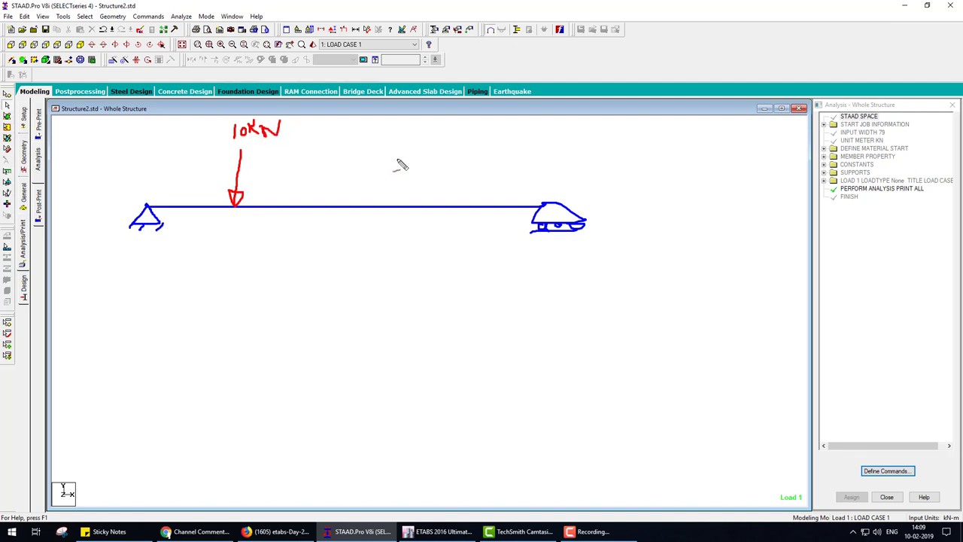
{"action": "mouse_move", "coordinate": [400, 141]}
{"action": "left_mouse_down"}
{"action": "mouse_move", "coordinate": [410, 201]}
{"action": "mouse_move", "coordinate": [418, 189]}
{"action": "left_mouse_up"}
{"action": "mouse_move", "coordinate": [400, 122]}
{"action": "left_mouse_down"}
{"action": "mouse_move", "coordinate": [400, 136]}
{"action": "mouse_move", "coordinate": [420, 126]}
{"action": "mouse_move", "coordinate": [447, 135]}
{"action": "mouse_move", "coordinate": [474, 111]}
{"action": "left_mouse_up"}
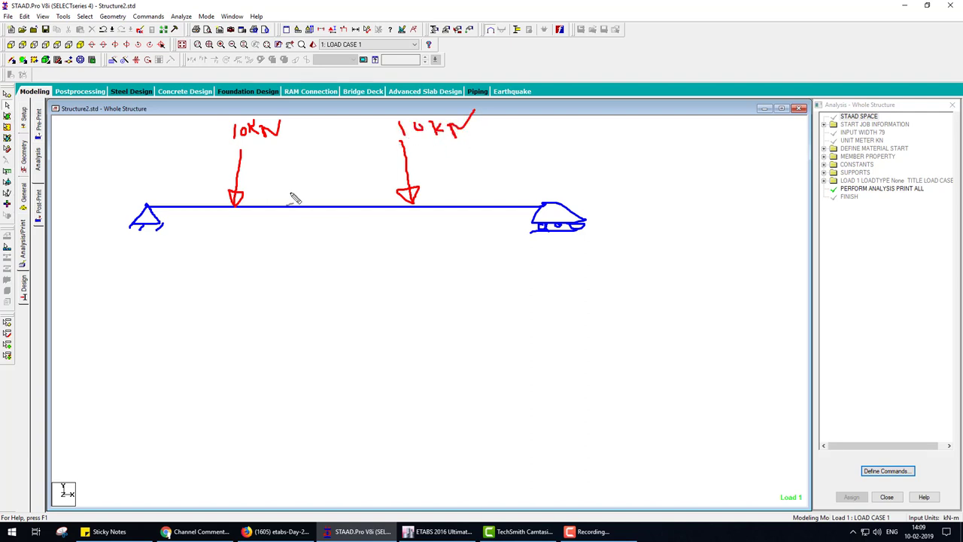
Annotate the 2m, 4m, 2m load spacings and an 8m overall span dimension below the beam
{"action": "mouse_move", "coordinate": [172, 170]}
{"action": "left_mouse_down"}
{"action": "mouse_move", "coordinate": [194, 180]}
{"action": "mouse_move", "coordinate": [233, 178]}
{"action": "left_mouse_up"}
{"action": "mouse_move", "coordinate": [305, 181]}
{"action": "left_mouse_down"}
{"action": "mouse_move", "coordinate": [321, 171]}
{"action": "mouse_move", "coordinate": [333, 181]}
{"action": "left_mouse_up"}
{"action": "left_click_drag", "start_coordinate": [329, 194], "coordinate": [362, 182]}
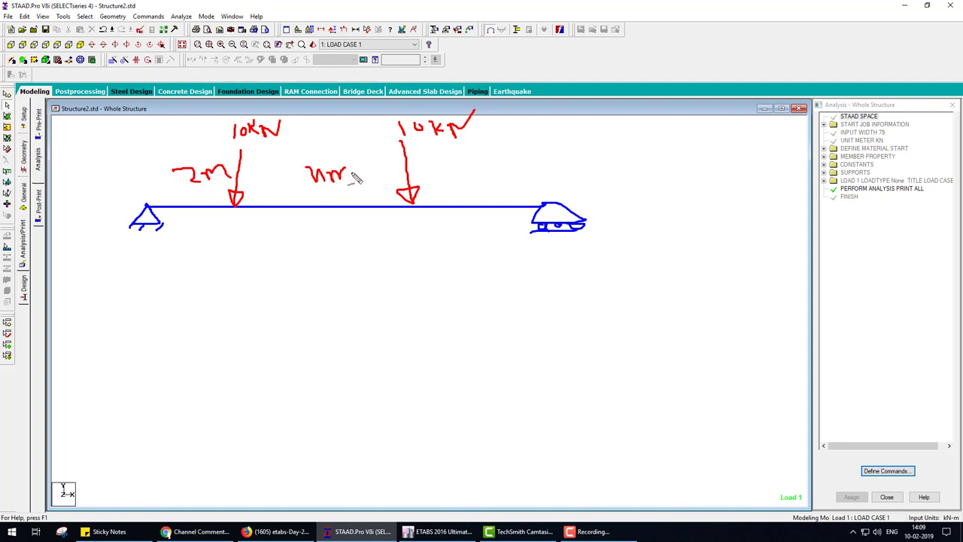
{"action": "left_click_drag", "start_coordinate": [473, 174], "coordinate": [519, 184]}
{"action": "mouse_move", "coordinate": [143, 238]}
{"action": "left_mouse_down"}
{"action": "mouse_move", "coordinate": [144, 254]}
{"action": "mouse_move", "coordinate": [574, 248]}
{"action": "mouse_move", "coordinate": [551, 267]}
{"action": "mouse_move", "coordinate": [576, 258]}
{"action": "mouse_move", "coordinate": [575, 271]}
{"action": "left_mouse_up"}
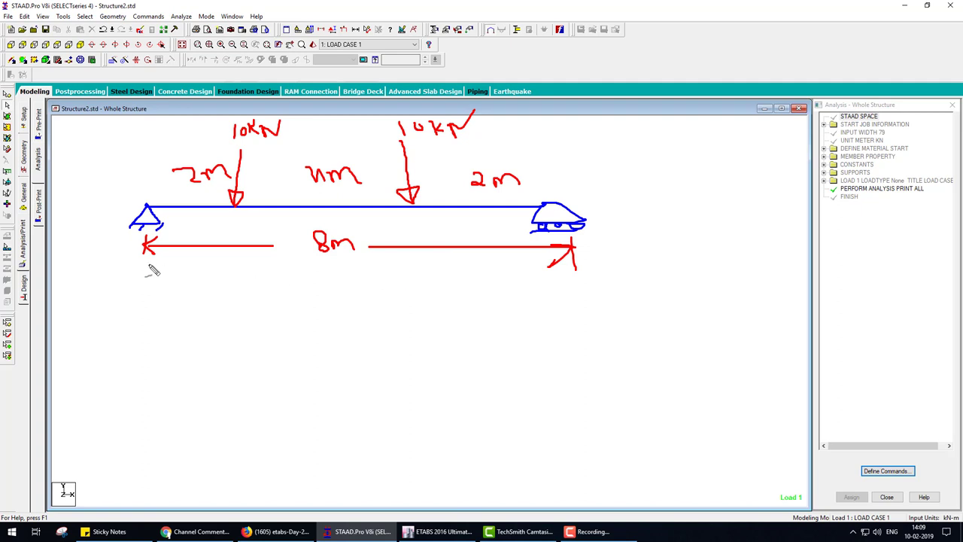
Draw green vertical projection lines down from both supports and both load points
{"action": "mouse_move", "coordinate": [144, 261]}
{"action": "left_mouse_down"}
{"action": "mouse_move", "coordinate": [128, 388]}
{"action": "mouse_move", "coordinate": [191, 485]}
{"action": "left_mouse_up"}
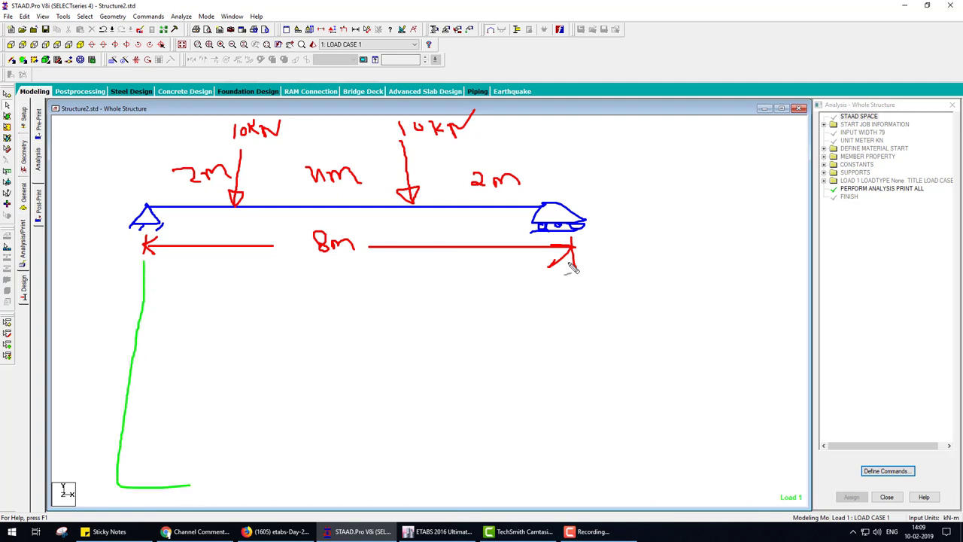
{"action": "left_click_drag", "start_coordinate": [567, 260], "coordinate": [578, 452]}
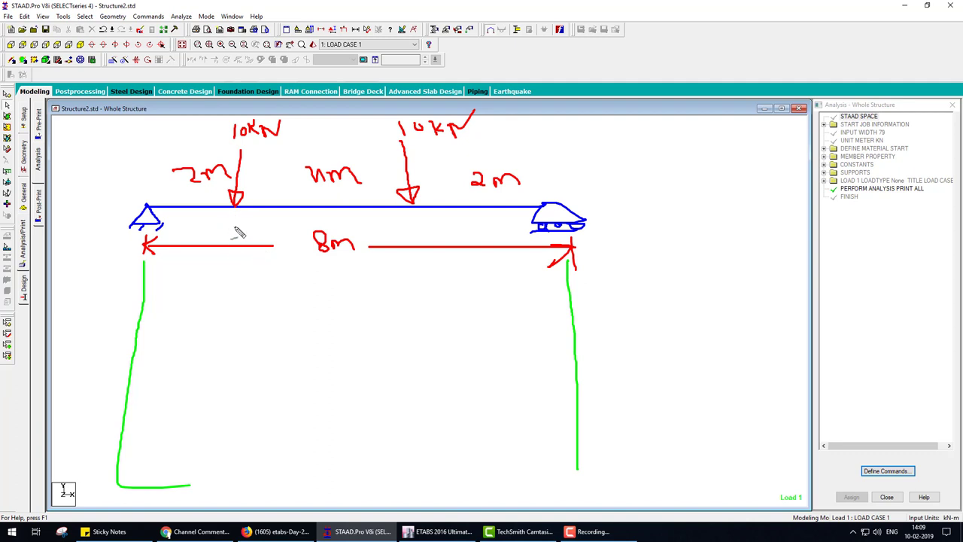
{"action": "left_click_drag", "start_coordinate": [238, 213], "coordinate": [235, 481]}
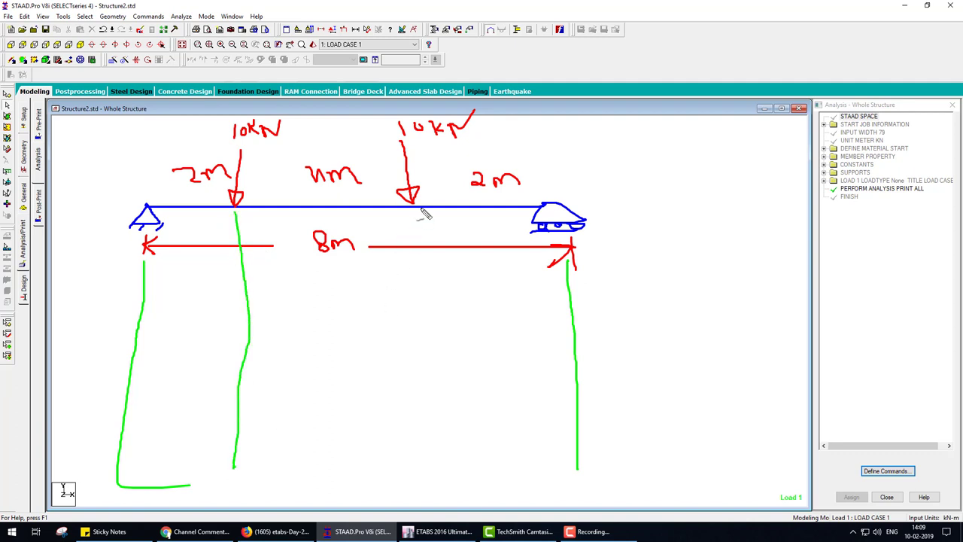
{"action": "mouse_move", "coordinate": [417, 211]}
{"action": "left_mouse_down"}
{"action": "mouse_move", "coordinate": [426, 419]}
{"action": "mouse_move", "coordinate": [410, 461]}
{"action": "left_mouse_up"}
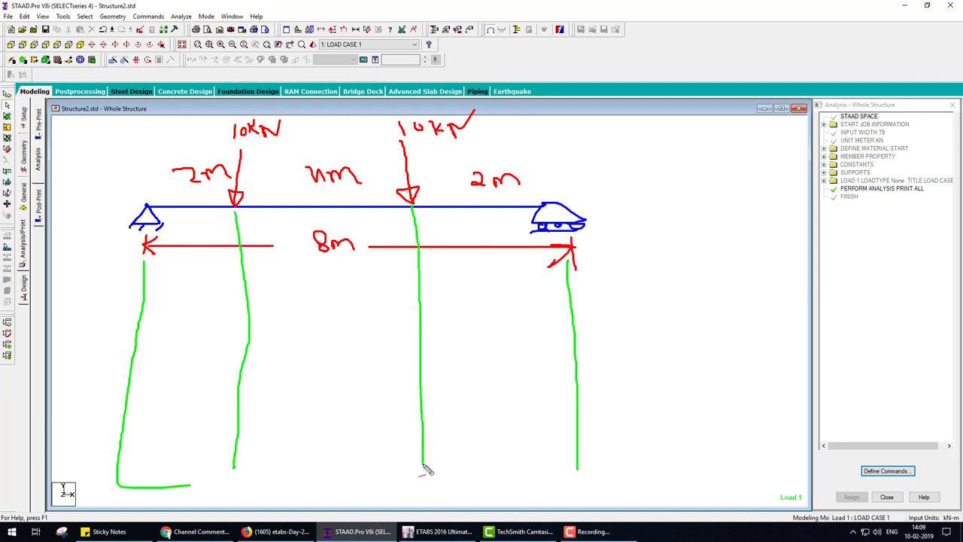
Add shear and moment baselines, a midspan line, and the 10 kN right-support reaction
{"action": "left_click_drag", "start_coordinate": [135, 335], "coordinate": [575, 334]}
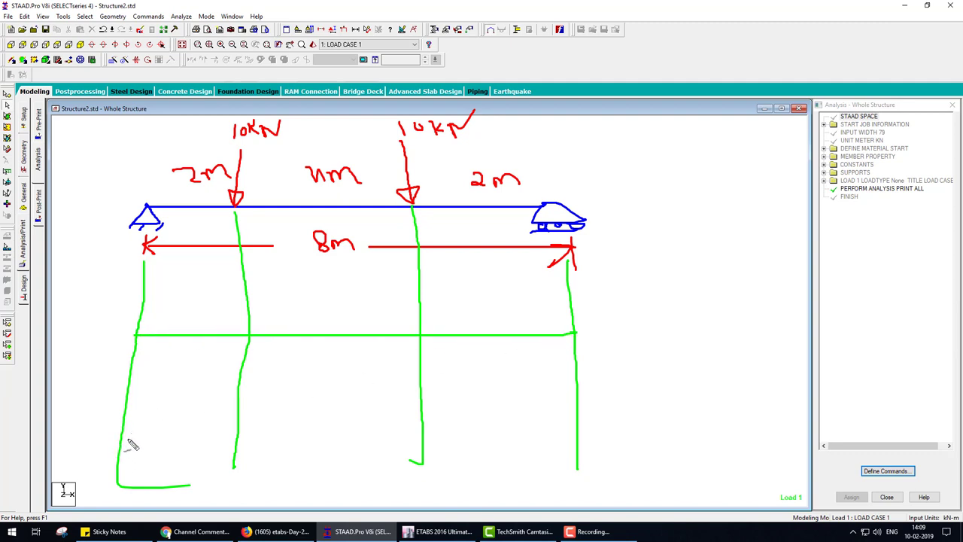
{"action": "left_click_drag", "start_coordinate": [118, 450], "coordinate": [580, 447]}
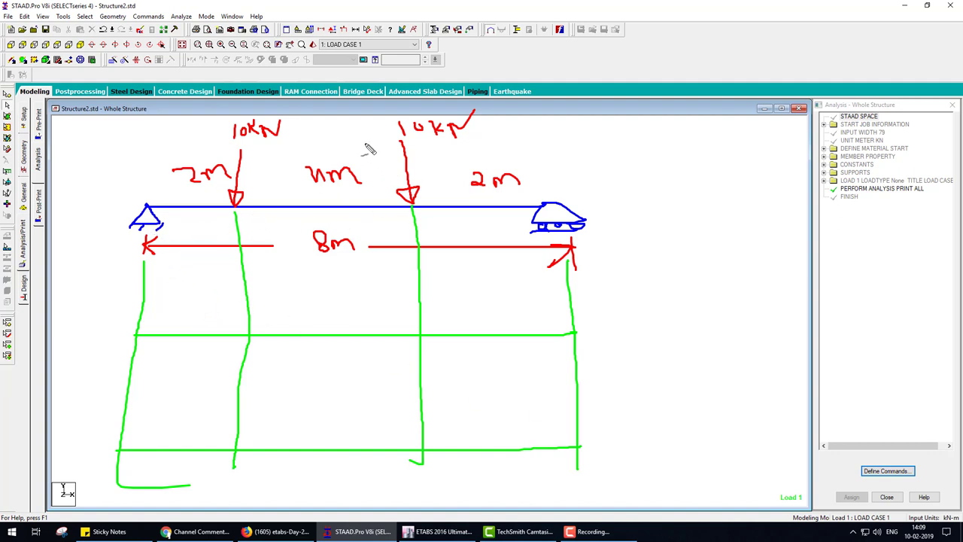
{"action": "left_click_drag", "start_coordinate": [344, 125], "coordinate": [344, 249]}
{"action": "mouse_move", "coordinate": [592, 238]}
{"action": "left_mouse_down"}
{"action": "mouse_move", "coordinate": [592, 265]}
{"action": "mouse_move", "coordinate": [600, 238]}
{"action": "mouse_move", "coordinate": [653, 267]}
{"action": "mouse_move", "coordinate": [669, 257]}
{"action": "mouse_move", "coordinate": [713, 268]}
{"action": "mouse_move", "coordinate": [744, 253]}
{"action": "left_mouse_up"}
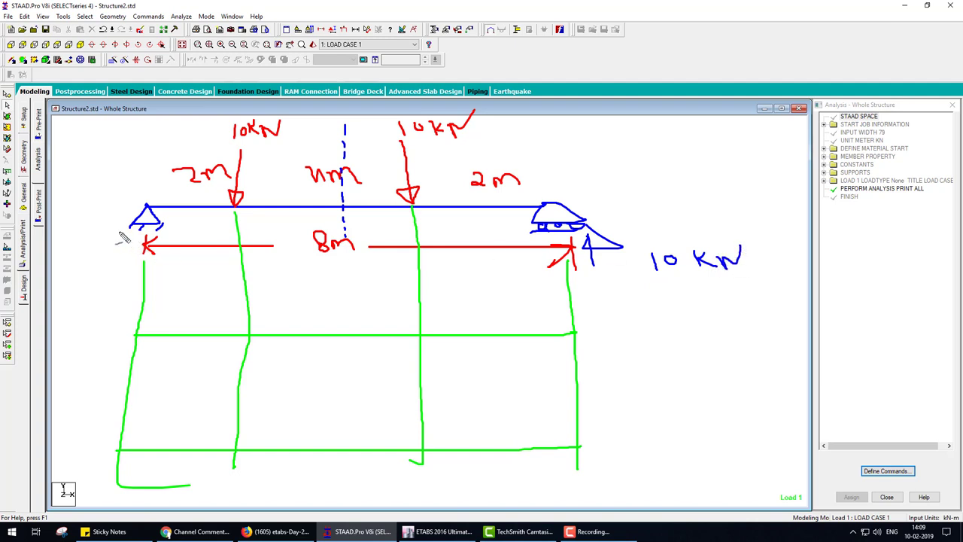
Draw the left support's upward reaction arrow labelled 10KN
{"action": "mouse_move", "coordinate": [122, 227]}
{"action": "left_mouse_down"}
{"action": "mouse_move", "coordinate": [114, 248]}
{"action": "mouse_move", "coordinate": [132, 246]}
{"action": "left_mouse_up"}
{"action": "mouse_move", "coordinate": [119, 257]}
{"action": "left_mouse_down"}
{"action": "mouse_move", "coordinate": [127, 255]}
{"action": "mouse_move", "coordinate": [118, 267]}
{"action": "left_mouse_up"}
{"action": "mouse_move", "coordinate": [76, 230]}
{"action": "left_mouse_down"}
{"action": "mouse_move", "coordinate": [72, 248]}
{"action": "mouse_move", "coordinate": [107, 225]}
{"action": "left_mouse_up"}
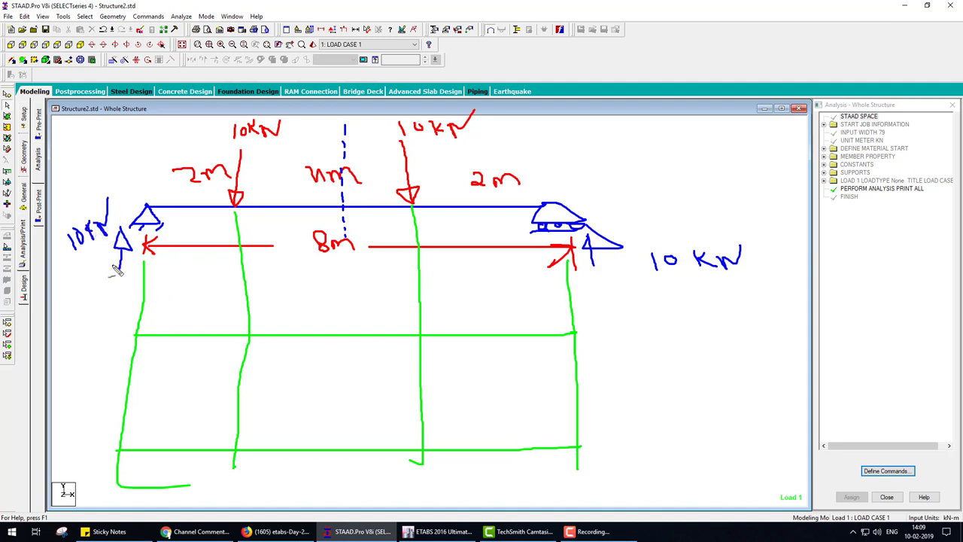
Sketch the shear force steps on the upper baseline, jumping to 10 at the left support
{"action": "mouse_move", "coordinate": [138, 334]}
{"action": "left_mouse_down"}
{"action": "mouse_move", "coordinate": [141, 288]}
{"action": "mouse_move", "coordinate": [148, 299]}
{"action": "mouse_move", "coordinate": [97, 325]}
{"action": "mouse_move", "coordinate": [112, 304]}
{"action": "mouse_move", "coordinate": [161, 288]}
{"action": "mouse_move", "coordinate": [244, 286]}
{"action": "left_mouse_up"}
{"action": "left_click", "coordinate": [109, 306]}
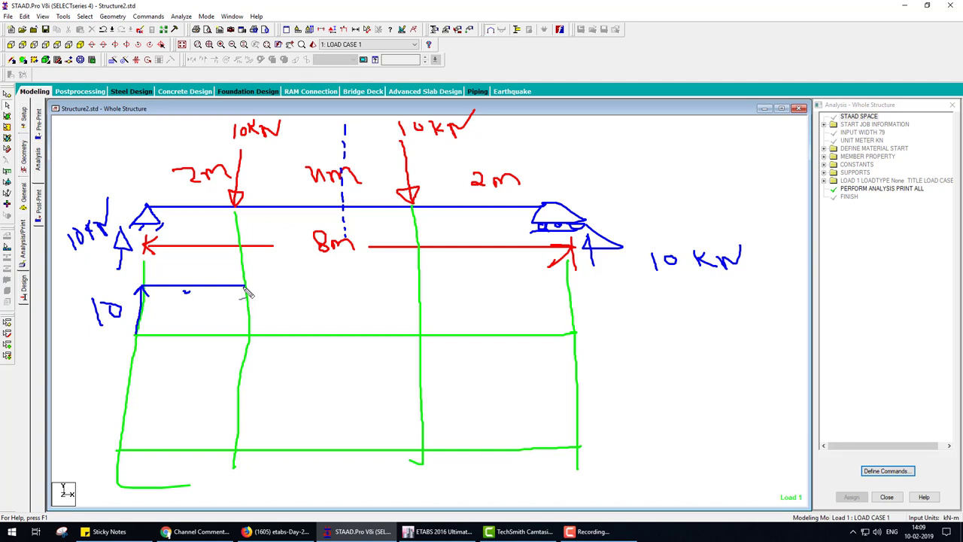
{"action": "mouse_move", "coordinate": [245, 289]}
{"action": "left_mouse_down"}
{"action": "mouse_move", "coordinate": [245, 336]}
{"action": "mouse_move", "coordinate": [422, 338]}
{"action": "mouse_move", "coordinate": [424, 390]}
{"action": "mouse_move", "coordinate": [574, 392]}
{"action": "mouse_move", "coordinate": [575, 335]}
{"action": "left_mouse_up"}
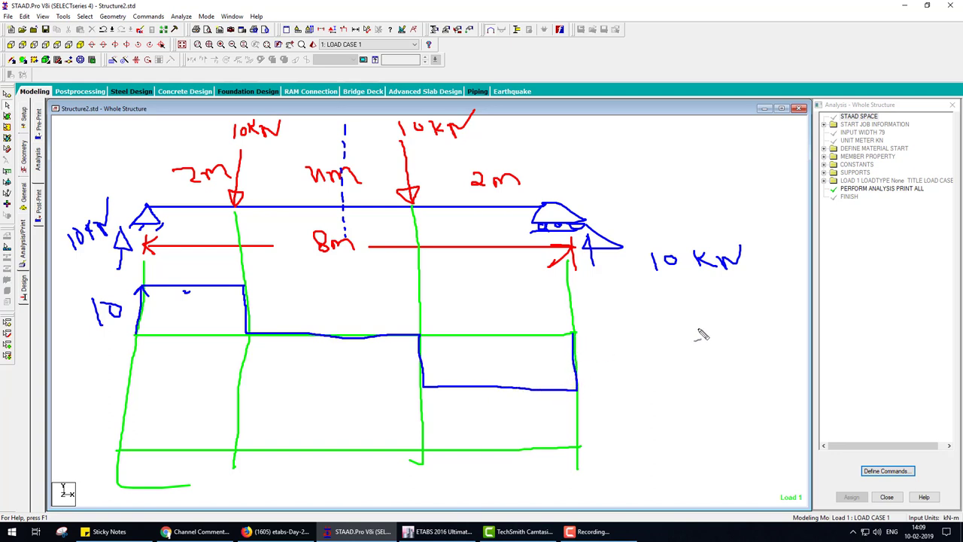
Mark the shear blocks + and −, label the left one 2m, and hatch the positive block
{"action": "mouse_move", "coordinate": [181, 305]}
{"action": "left_mouse_down"}
{"action": "mouse_move", "coordinate": [202, 304]}
{"action": "mouse_move", "coordinate": [191, 316]}
{"action": "left_mouse_up"}
{"action": "left_click_drag", "start_coordinate": [461, 358], "coordinate": [489, 359]}
{"action": "mouse_move", "coordinate": [180, 346]}
{"action": "left_mouse_down"}
{"action": "mouse_move", "coordinate": [188, 363]}
{"action": "mouse_move", "coordinate": [215, 352]}
{"action": "left_mouse_up"}
{"action": "left_click_drag", "start_coordinate": [229, 288], "coordinate": [153, 327]}
{"action": "left_click_drag", "start_coordinate": [192, 292], "coordinate": [149, 311]}
{"action": "left_click_drag", "start_coordinate": [239, 309], "coordinate": [198, 329]}
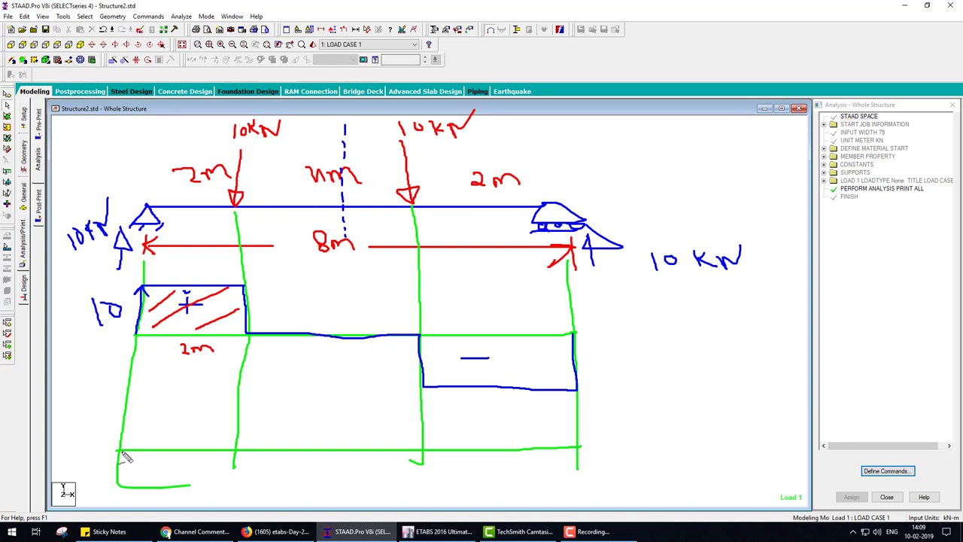
Draw the moment rising over the first 2m, flat across the middle, falling to the right support, labelled BMD
{"action": "left_click_drag", "start_coordinate": [121, 450], "coordinate": [238, 387]}
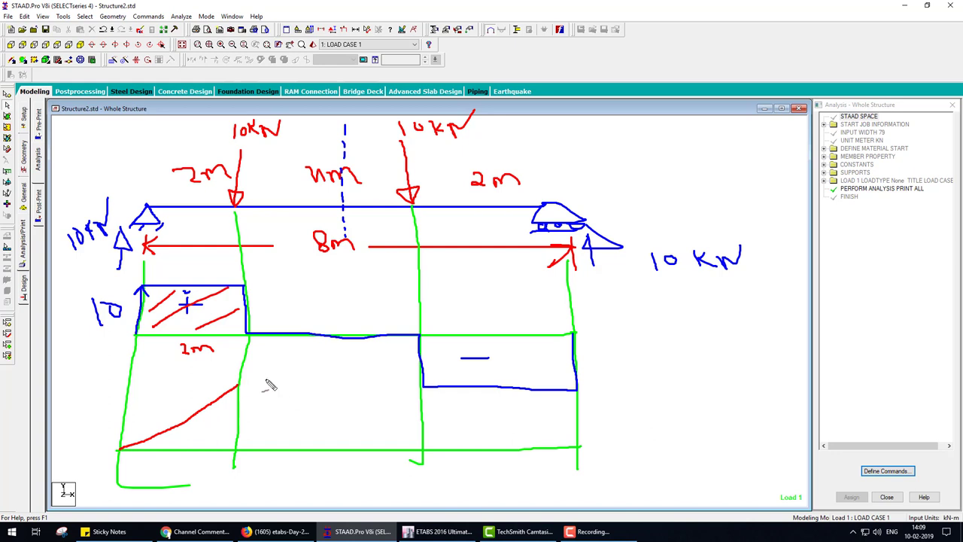
{"action": "mouse_move", "coordinate": [239, 385]}
{"action": "left_mouse_down"}
{"action": "mouse_move", "coordinate": [418, 376]}
{"action": "mouse_move", "coordinate": [580, 447]}
{"action": "left_mouse_up"}
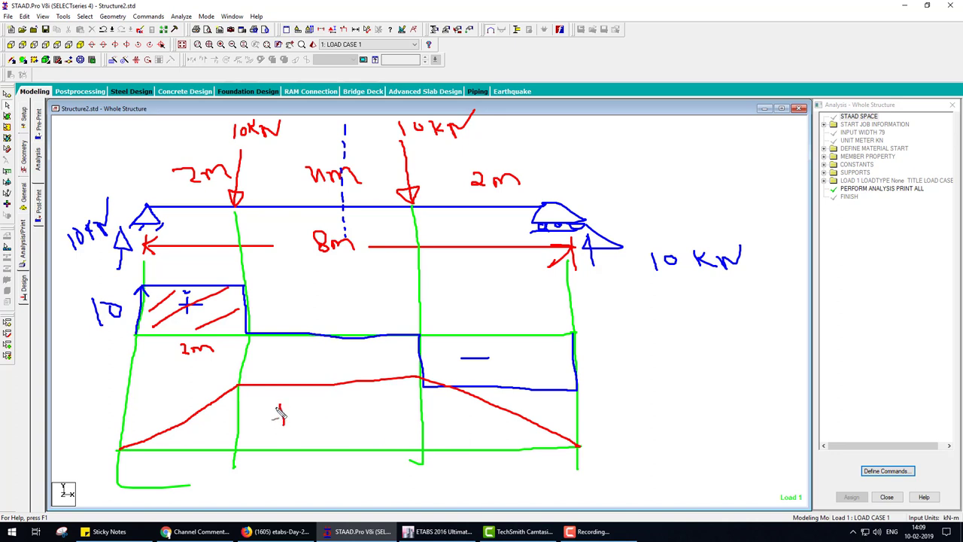
{"action": "mouse_move", "coordinate": [276, 405]}
{"action": "left_mouse_down"}
{"action": "mouse_move", "coordinate": [278, 426]}
{"action": "mouse_move", "coordinate": [382, 435]}
{"action": "left_mouse_up"}
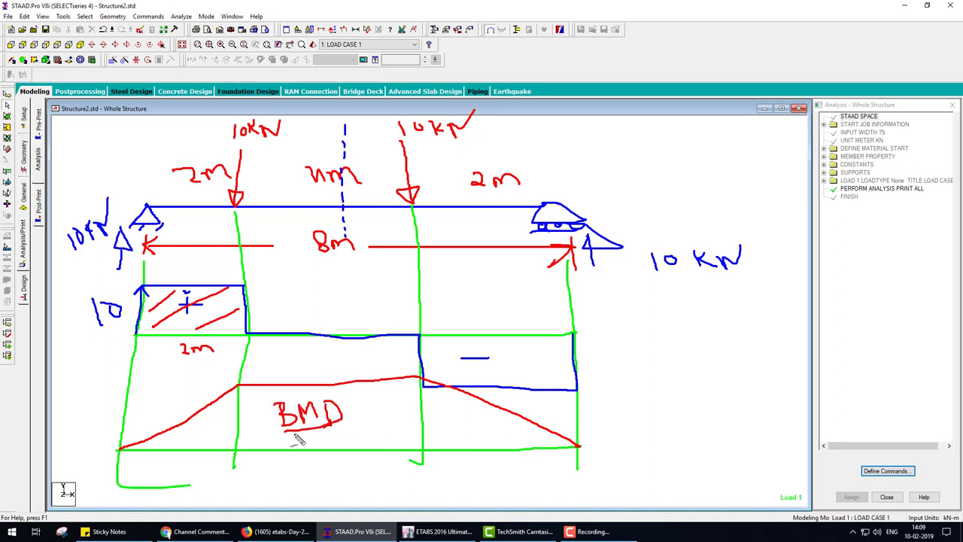